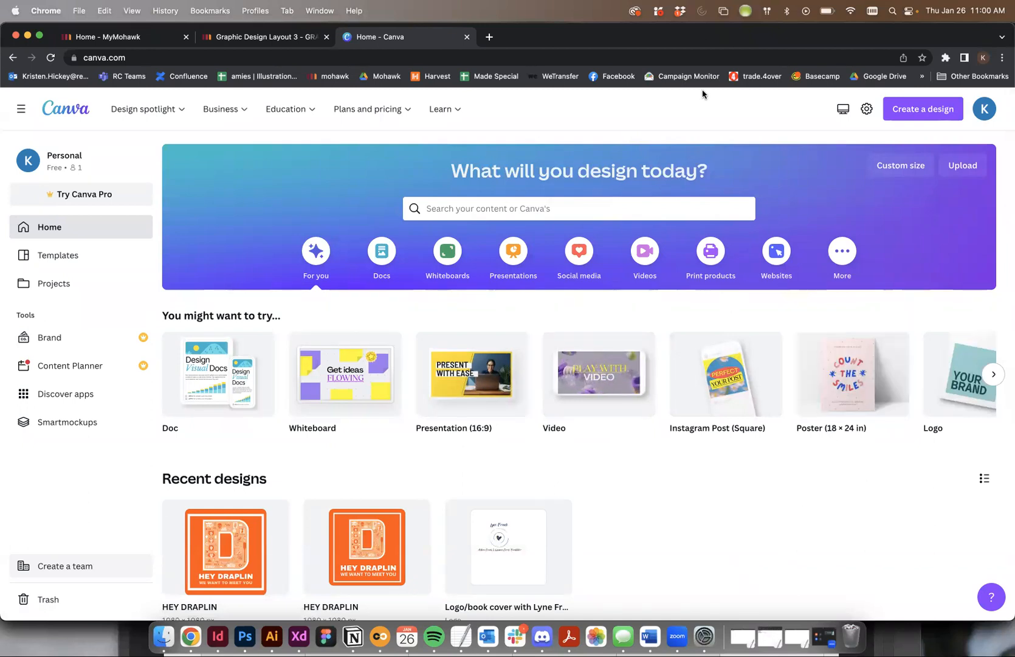
# - Create a new custom-size design 1080 px wide and 1080 px high
pyautogui.click(910, 115)
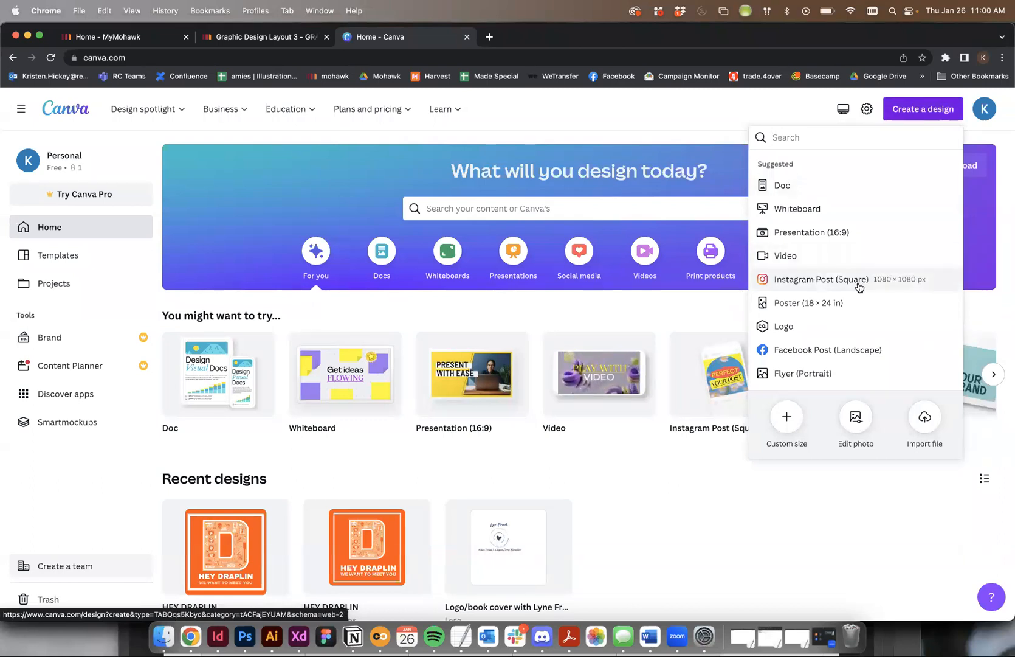
pyautogui.click(788, 422)
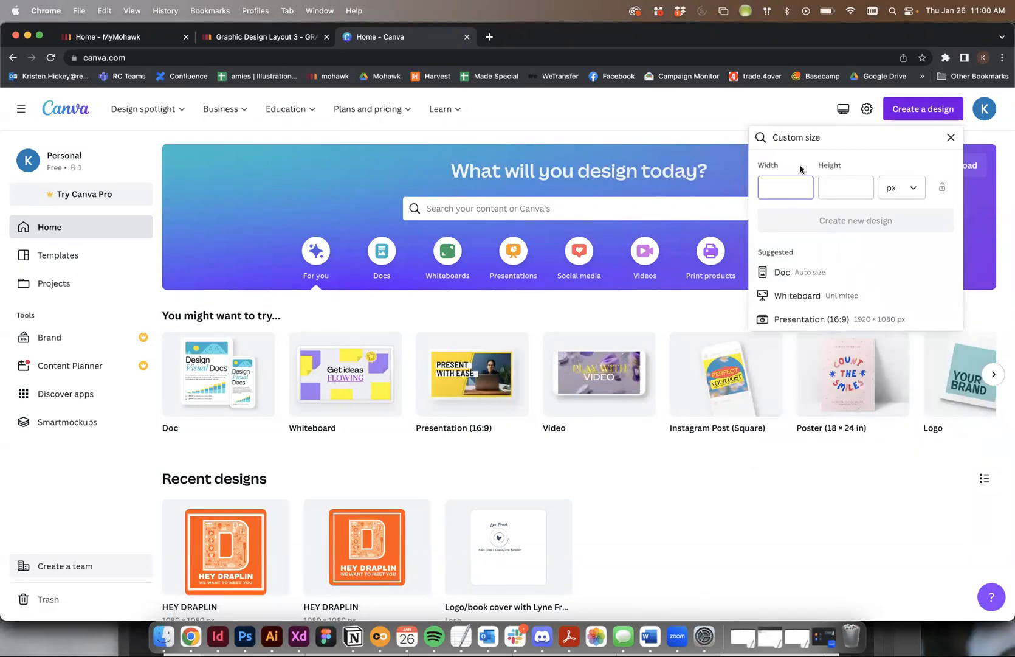
pyautogui.write('1088')
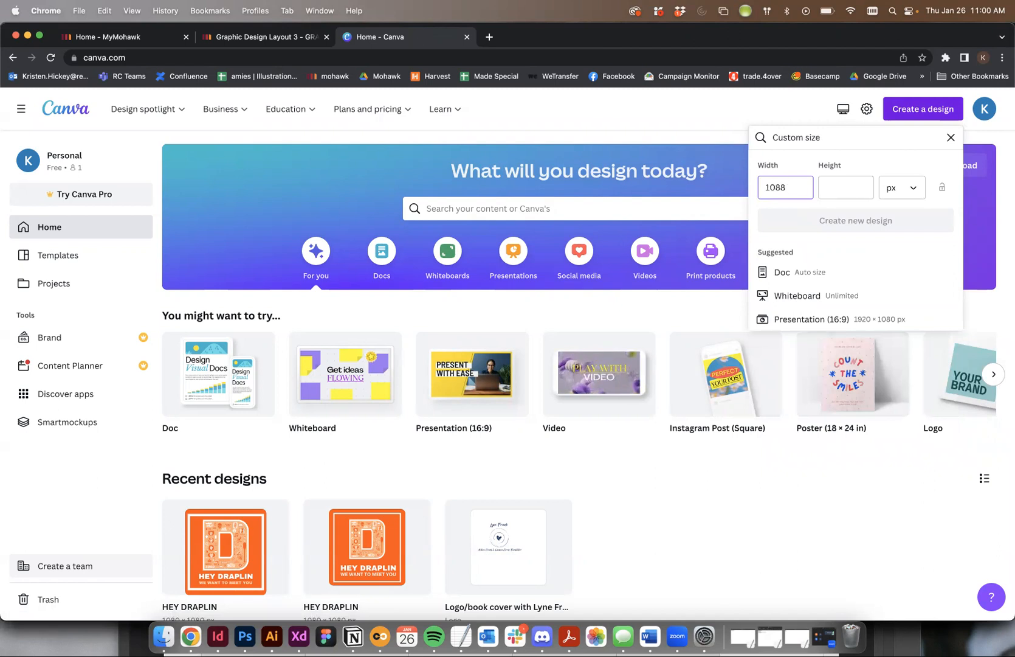
pyautogui.write('00')
pyautogui.press('Tab')
pyautogui.write('1080')
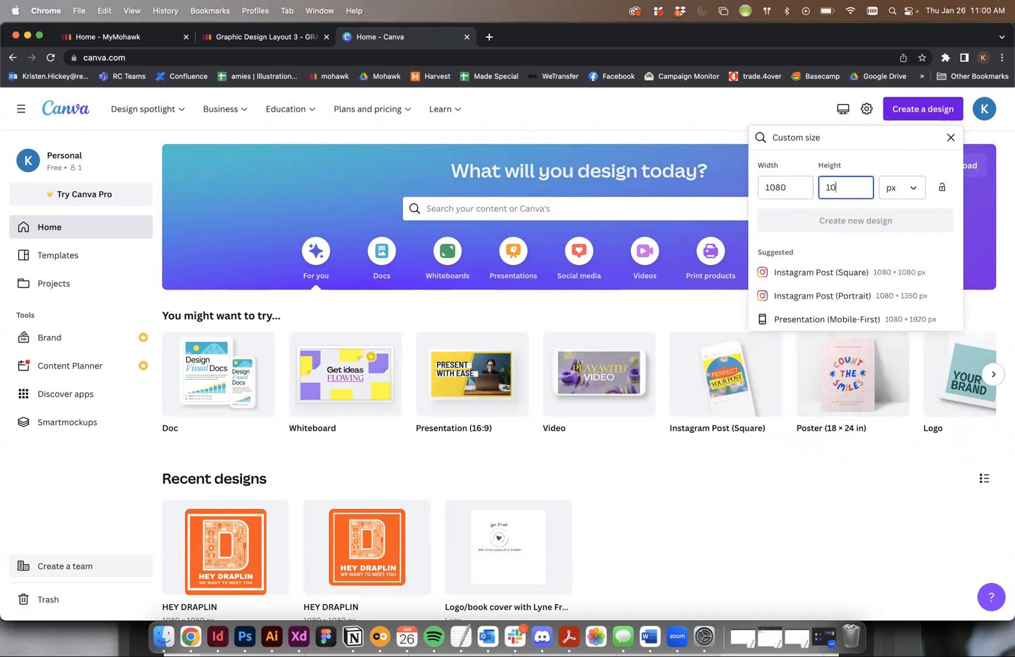
pyautogui.click(867, 216)
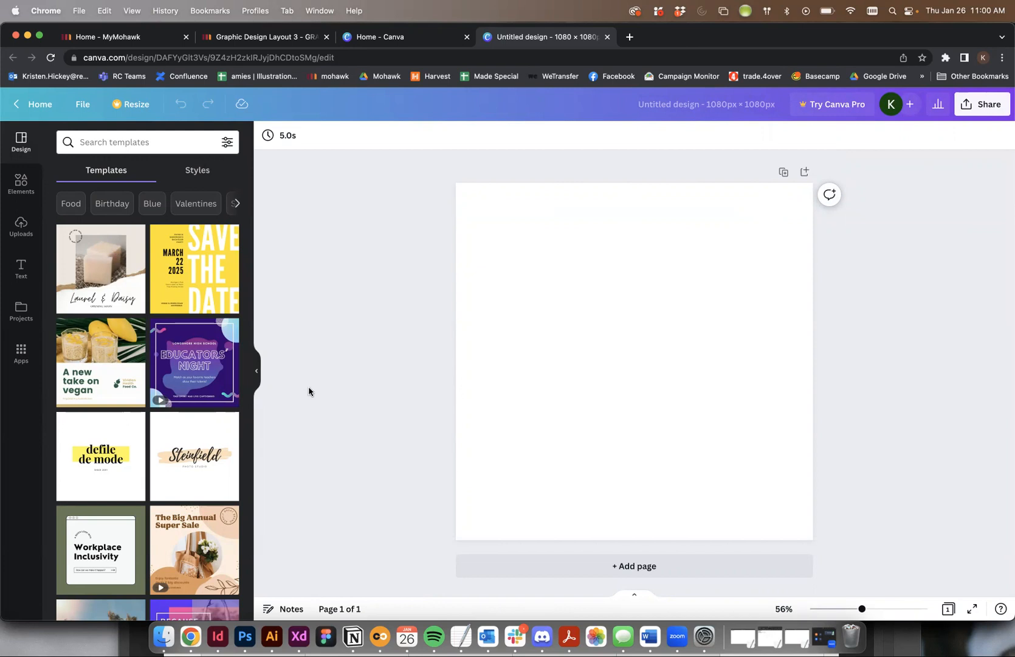
# - Switch to Illustrator and copy the large letter D artwork with its icons from the poster
pyautogui.click(272, 636)
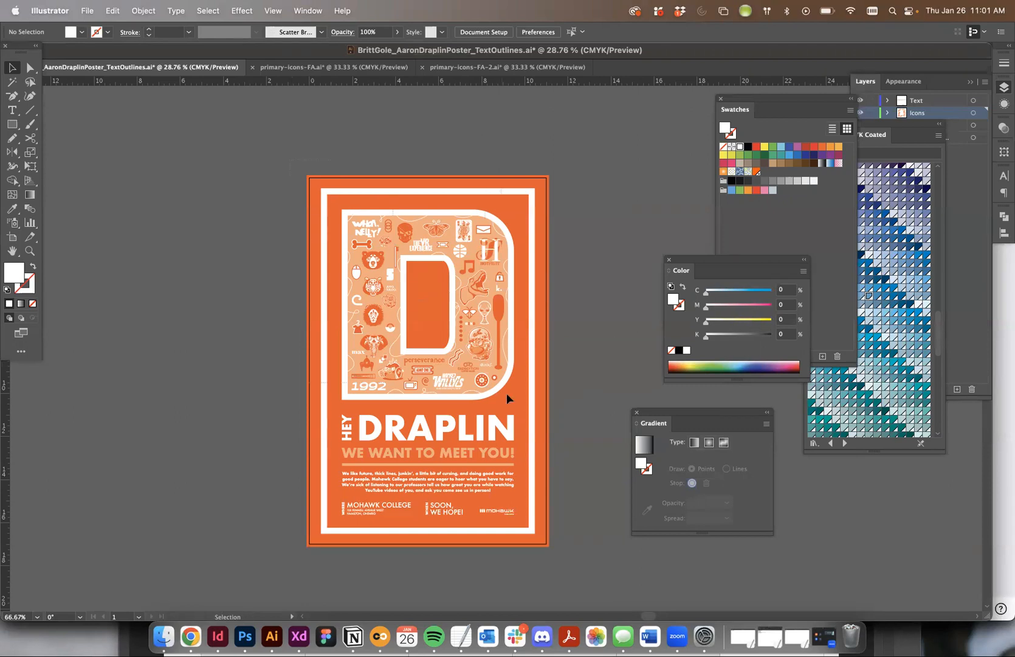
pyautogui.moveTo(557, 404); pyautogui.dragTo(274, 118)
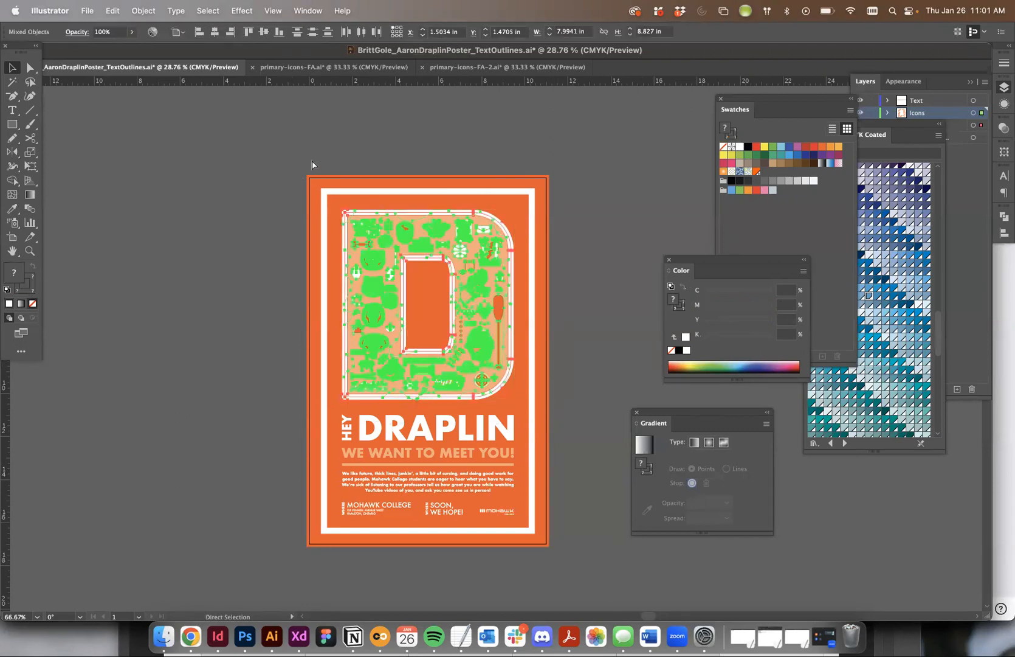
# - Switch to Photoshop and create a 576 × 636 px document from the clipboard preset with transparent background contents
pyautogui.click(245, 636)
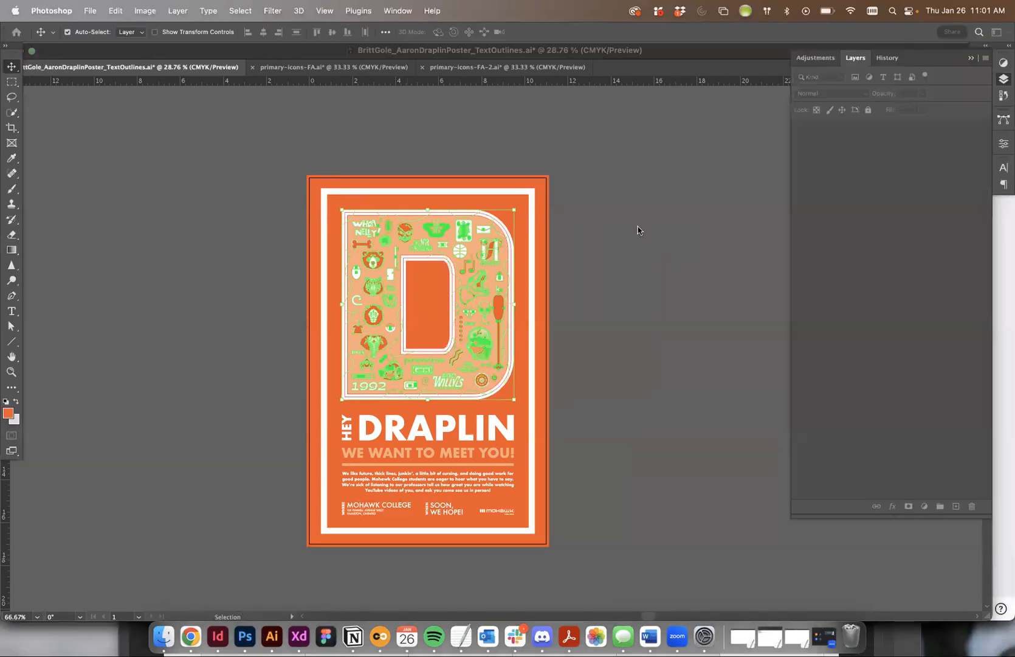
pyautogui.press('super+n')
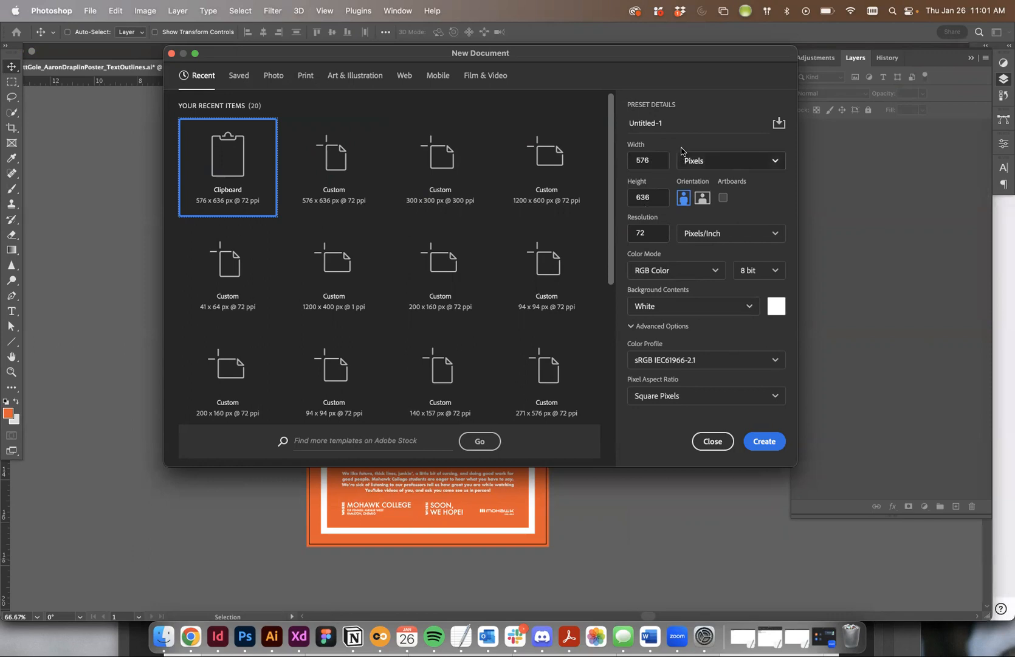
pyautogui.click(699, 306)
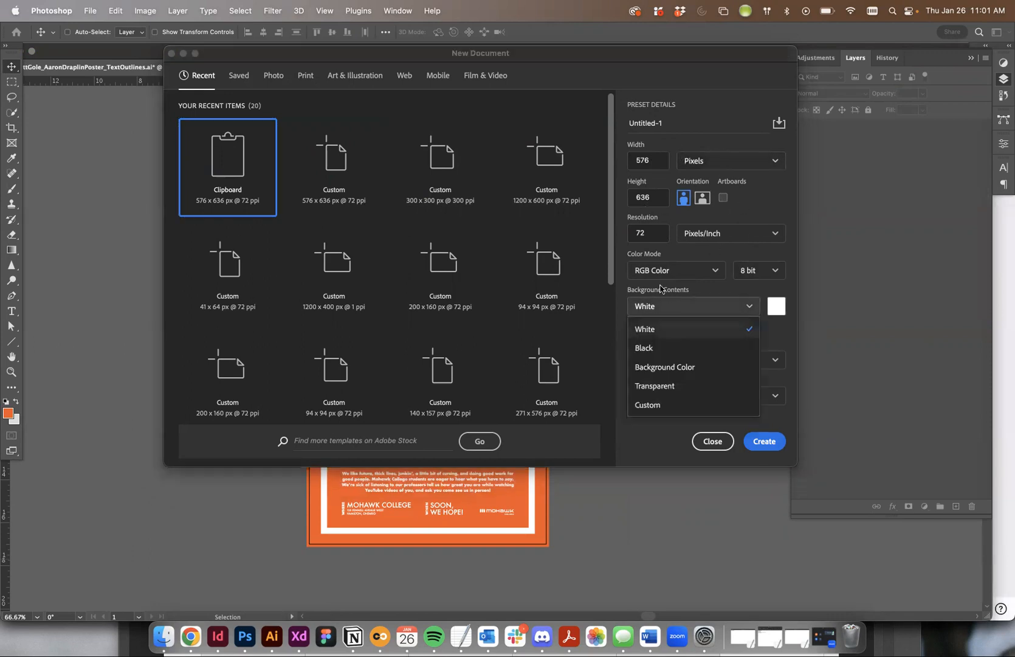
pyautogui.click(661, 386)
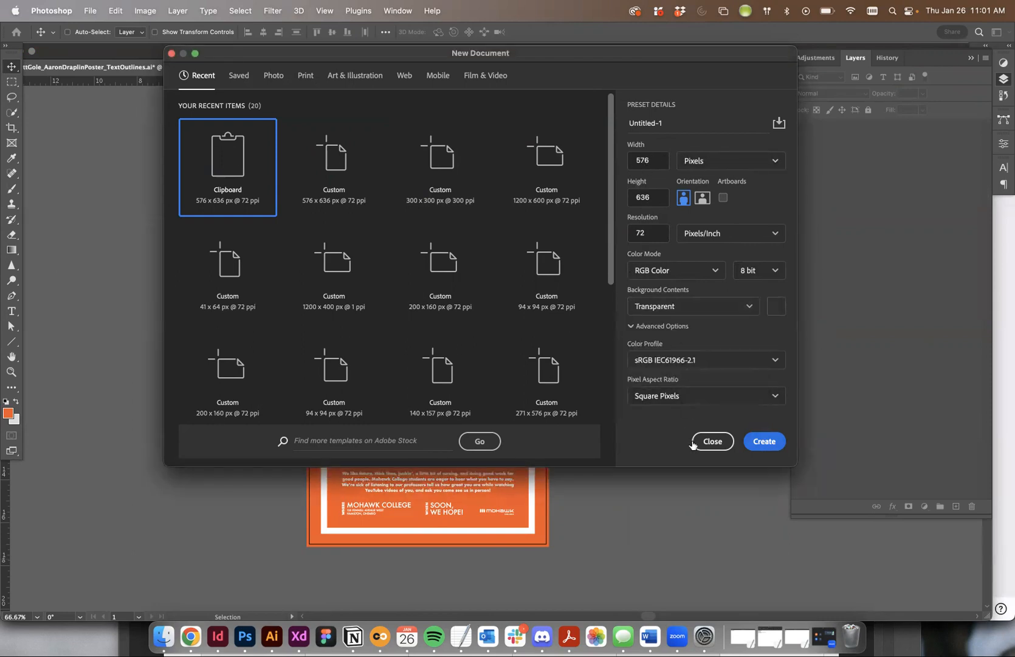
pyautogui.click(765, 441)
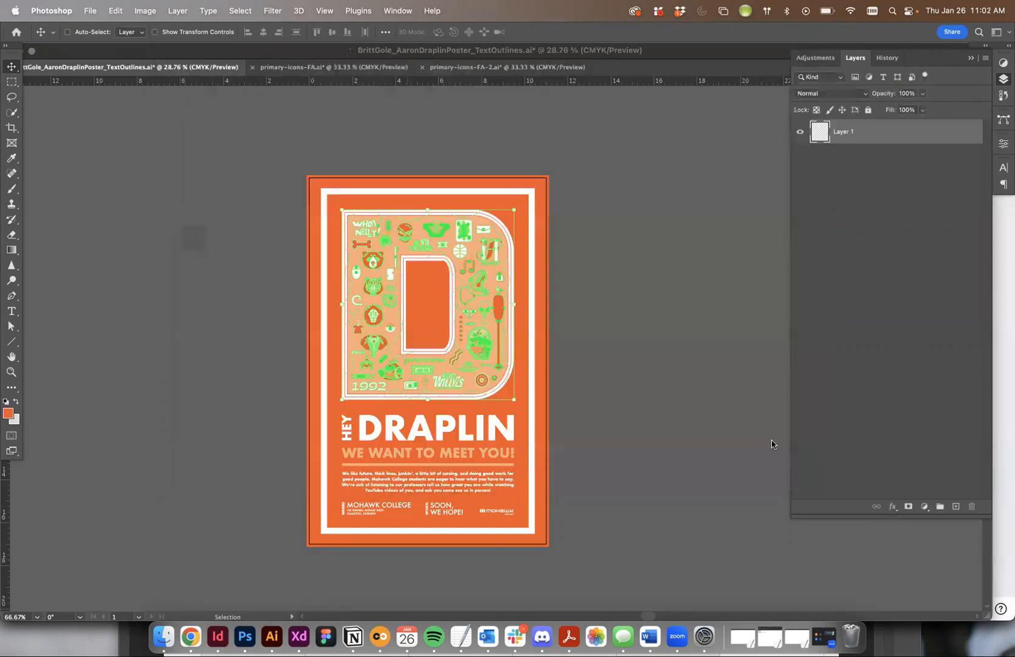
# - Paste the copied letter D artwork into the new document as a Smart Object and commit its placement
pyautogui.moveTo(218, 267); pyautogui.dragTo(386, 382)
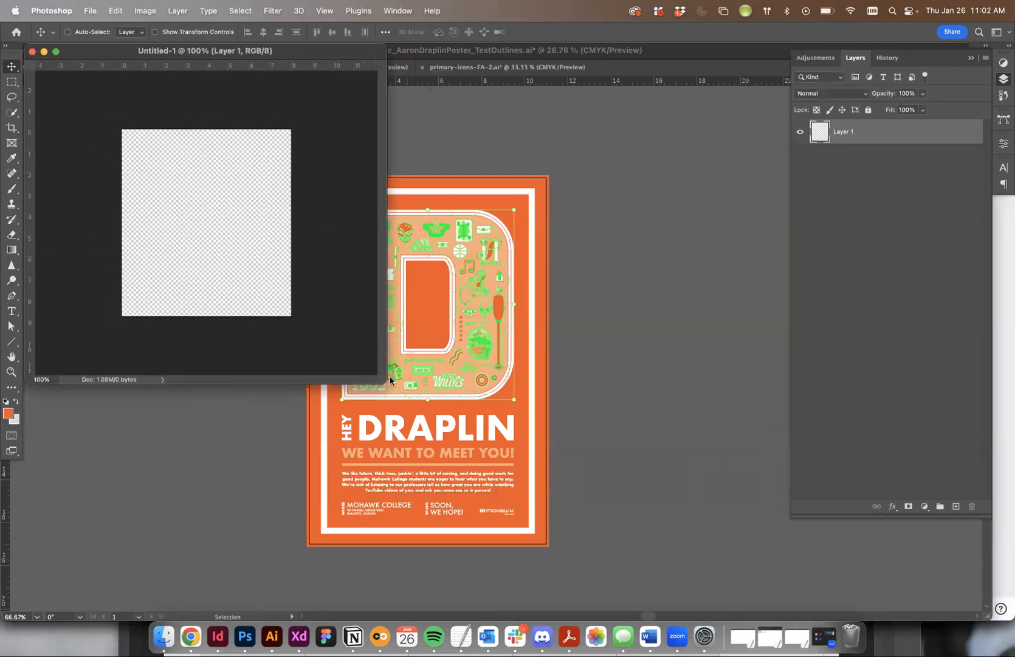
pyautogui.press('super+v')
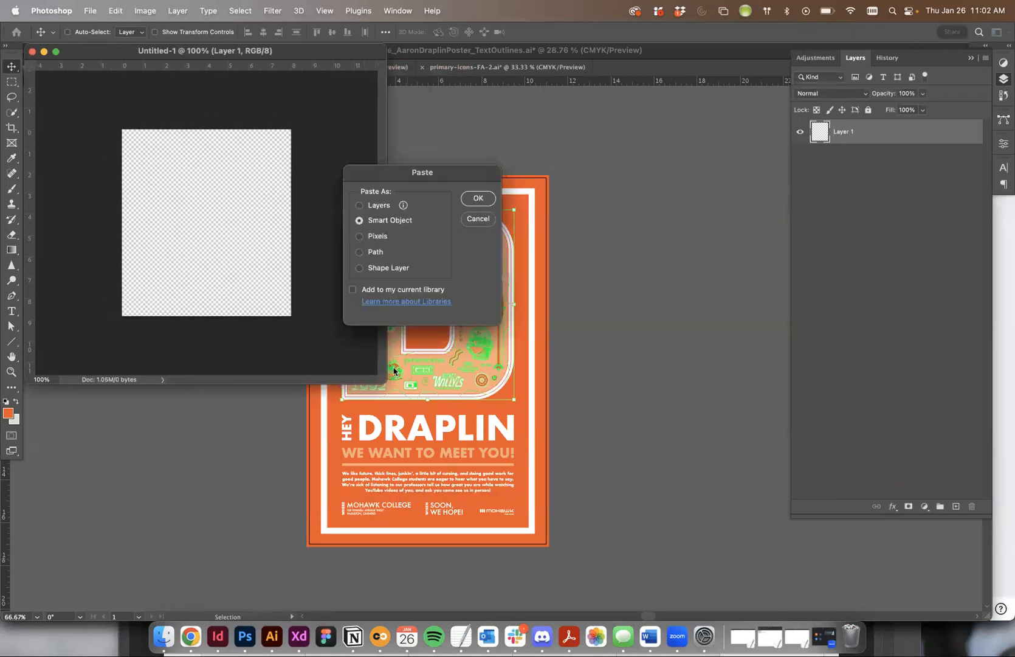
pyautogui.click(478, 199)
pyautogui.press('Return')
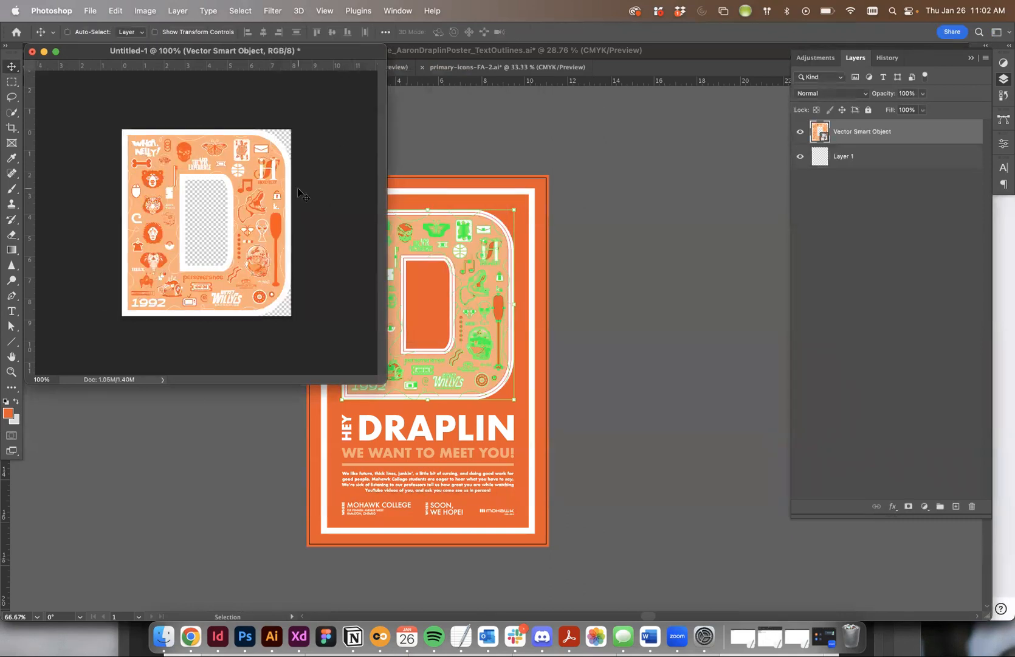
pyautogui.click(88, 10)
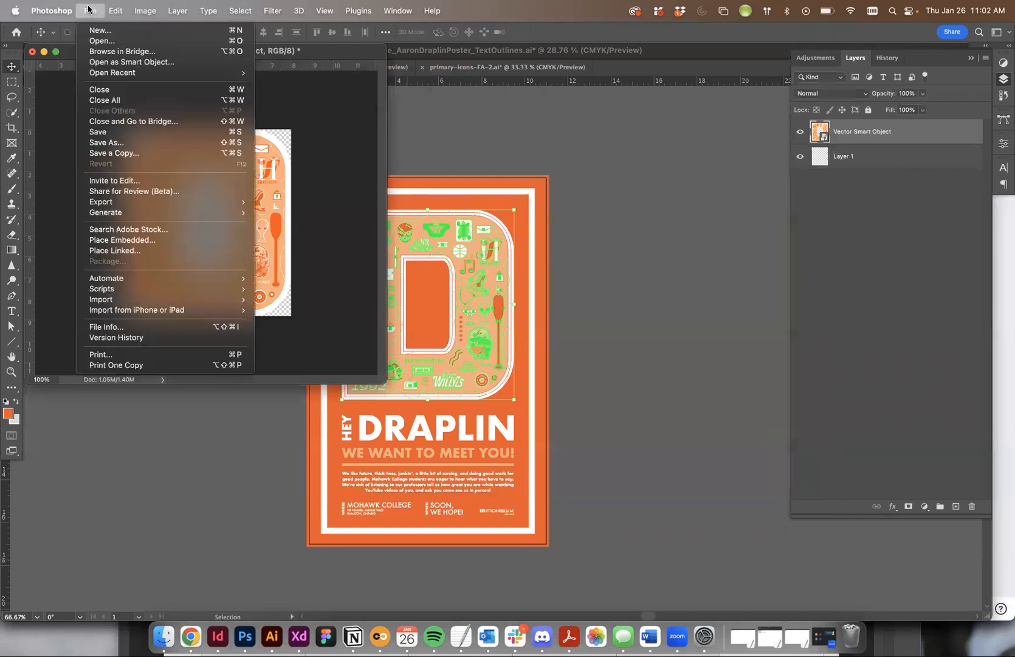
pyautogui.click(119, 144)
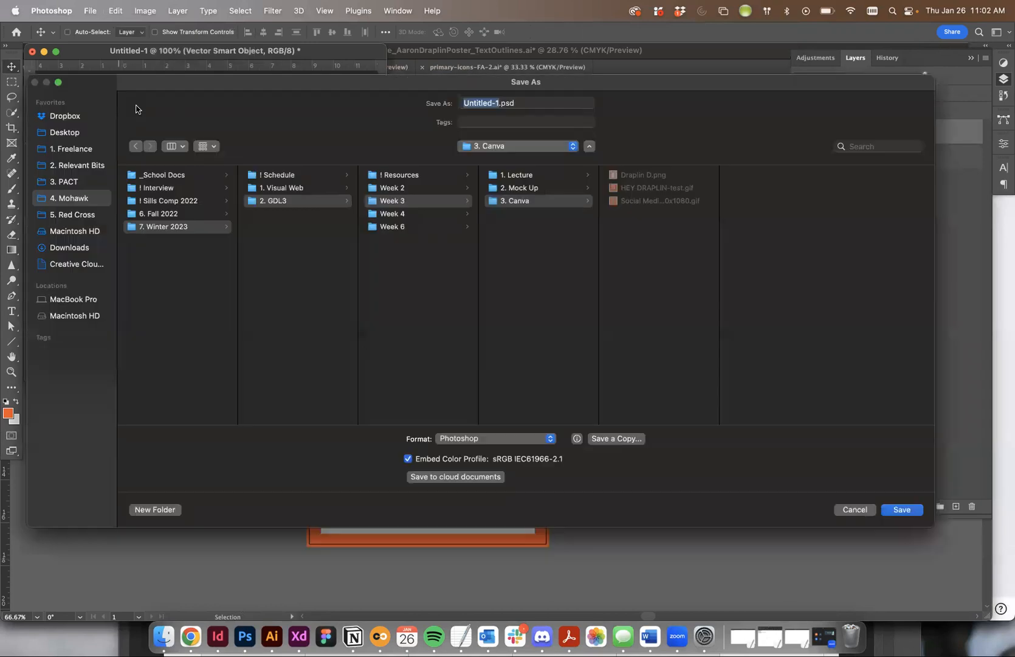
pyautogui.click(536, 202)
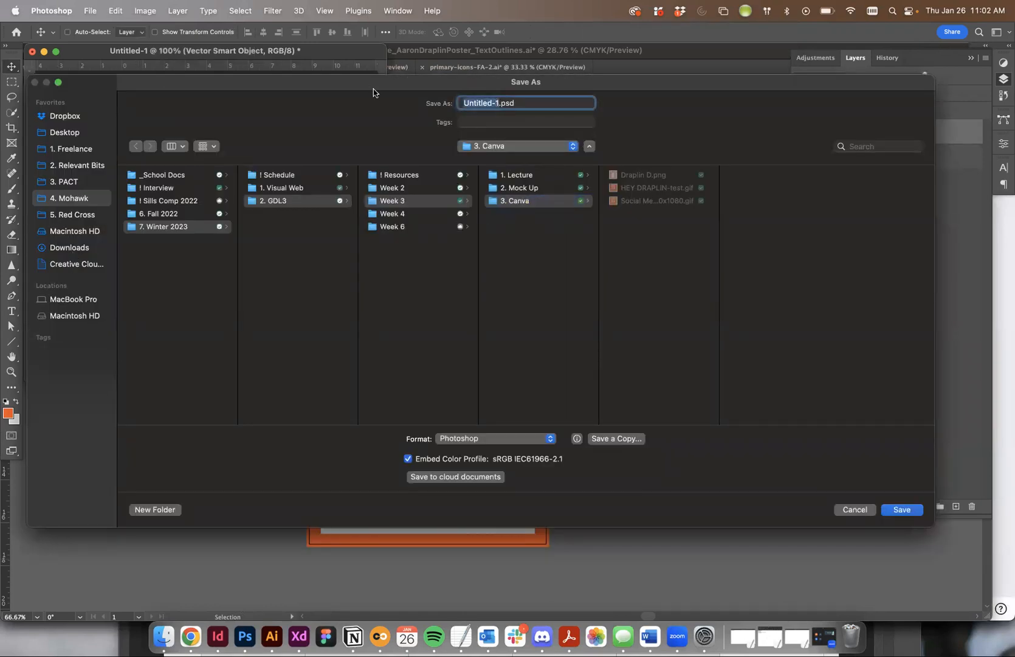
pyautogui.write('Letter D Graphic')
pyautogui.click(476, 437)
pyautogui.click(854, 510)
pyautogui.click(854, 510)
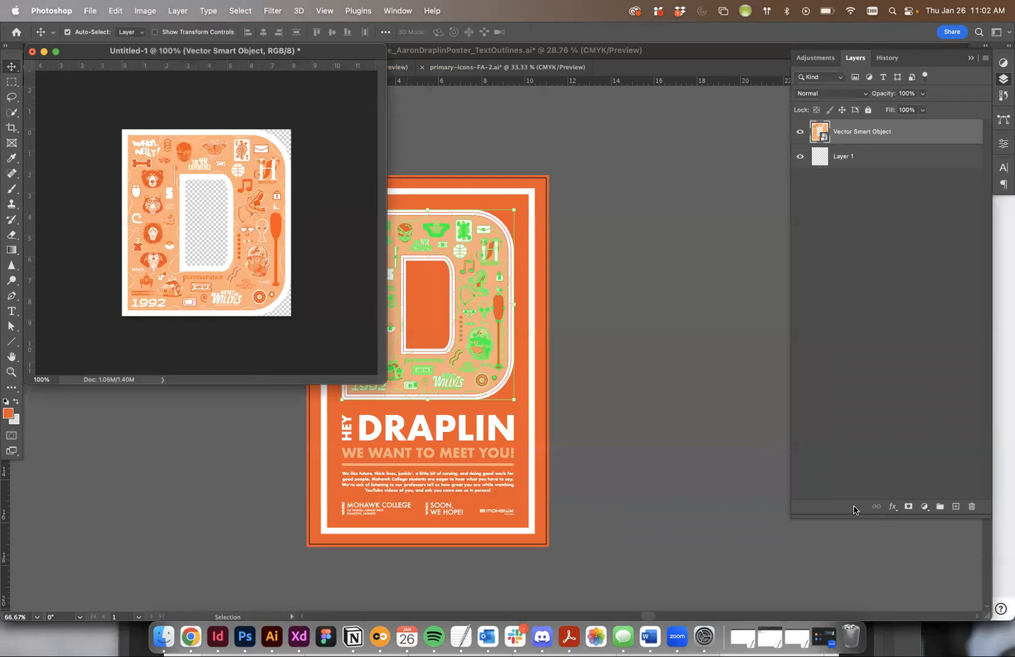
# - Save a copy of the artwork as the PNG "Letter D Graphic" in the "3. Canva" folder, using the large file size option
pyautogui.press('alt+super+s')
pyautogui.click(499, 389)
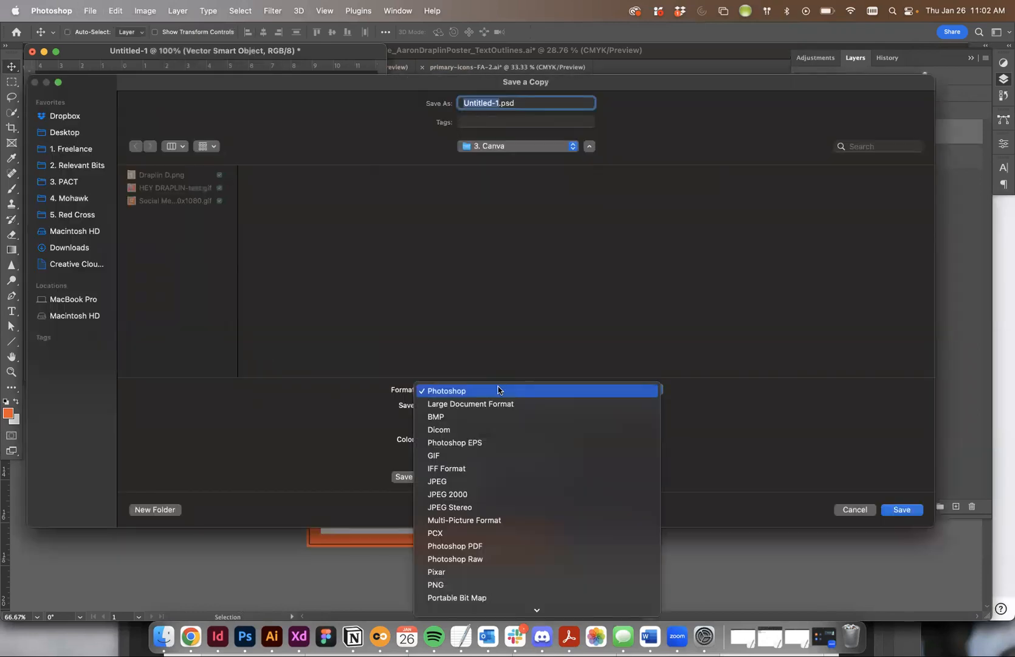
pyautogui.scroll(-1, 497, 547)
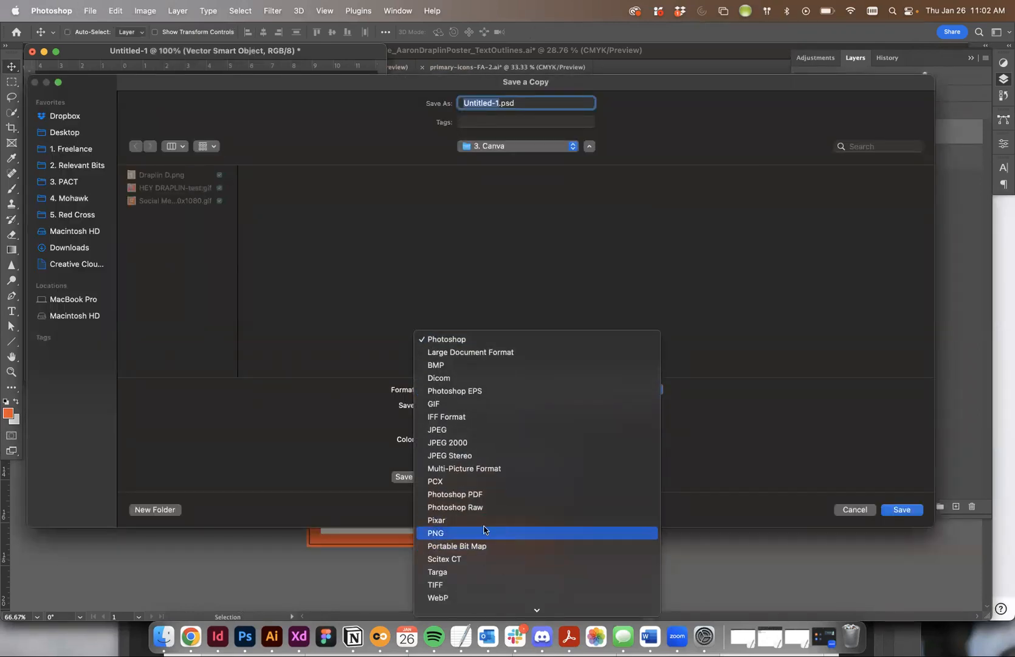
pyautogui.click(466, 533)
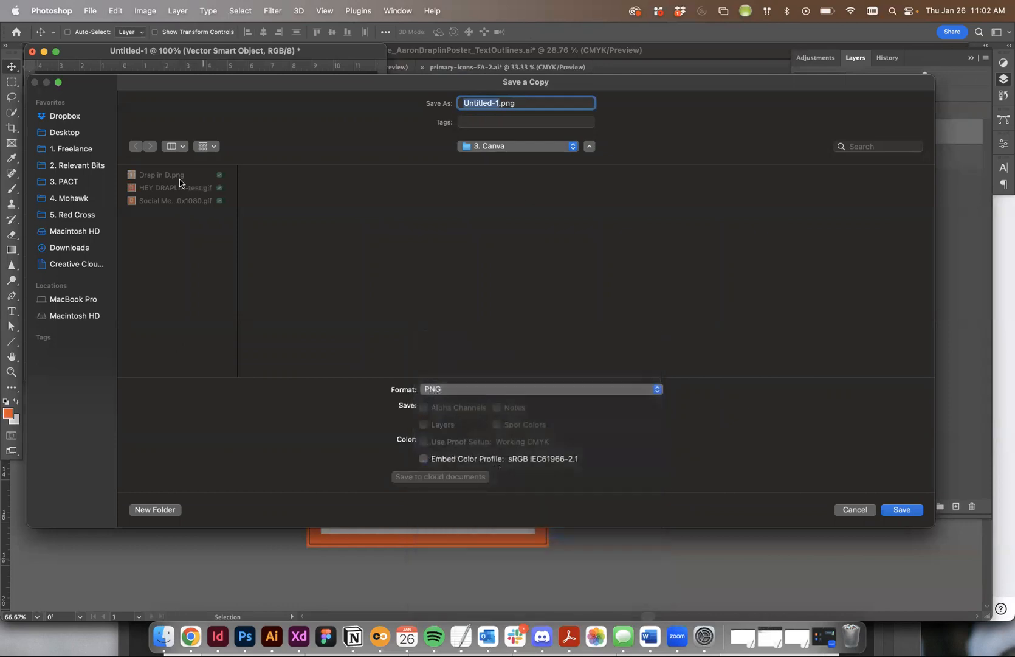
pyautogui.write('Letter D Draplin')
pyautogui.press('Return')
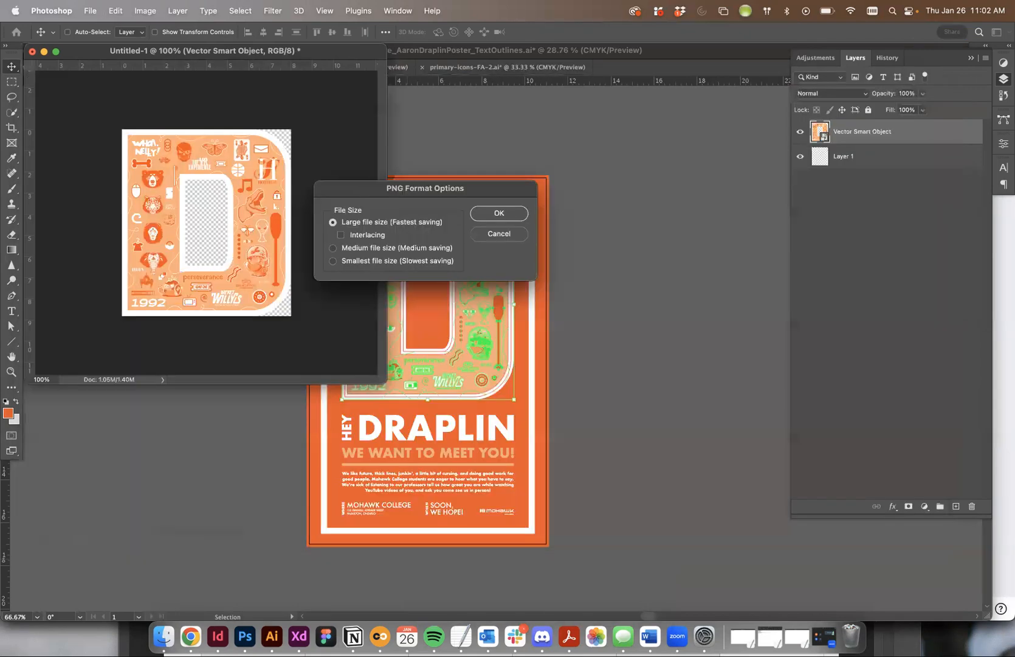
pyautogui.click(518, 212)
pyautogui.click(645, 195)
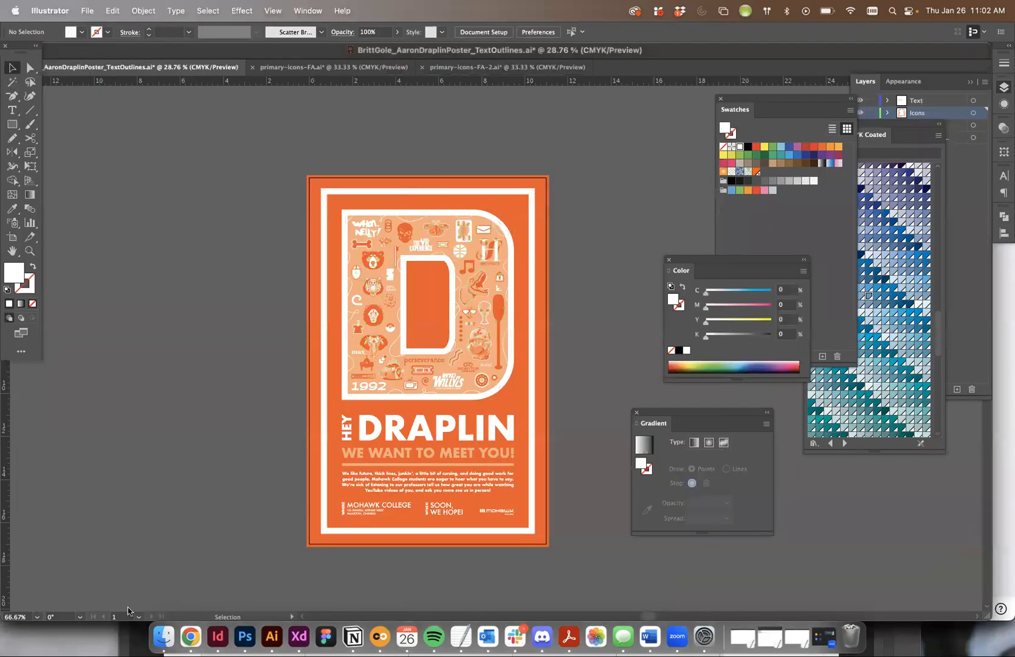
# - Switch back to Canva in Chrome and upload "Letter D Graphic.png" from the "3. Canva" folder
pyautogui.click(166, 636)
pyautogui.click(195, 637)
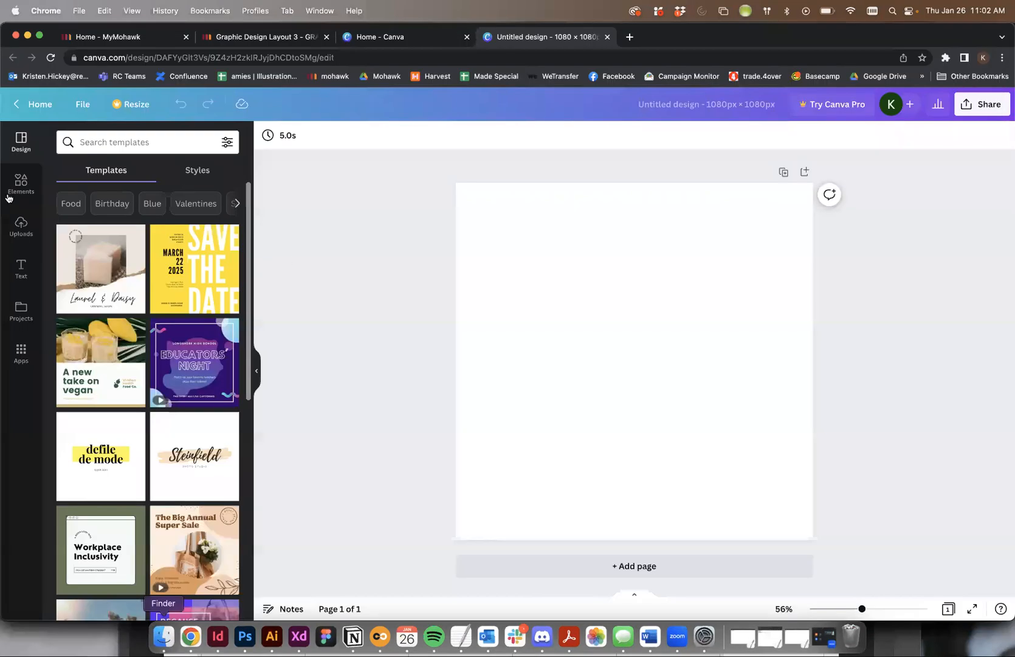
pyautogui.click(21, 227)
pyautogui.click(141, 172)
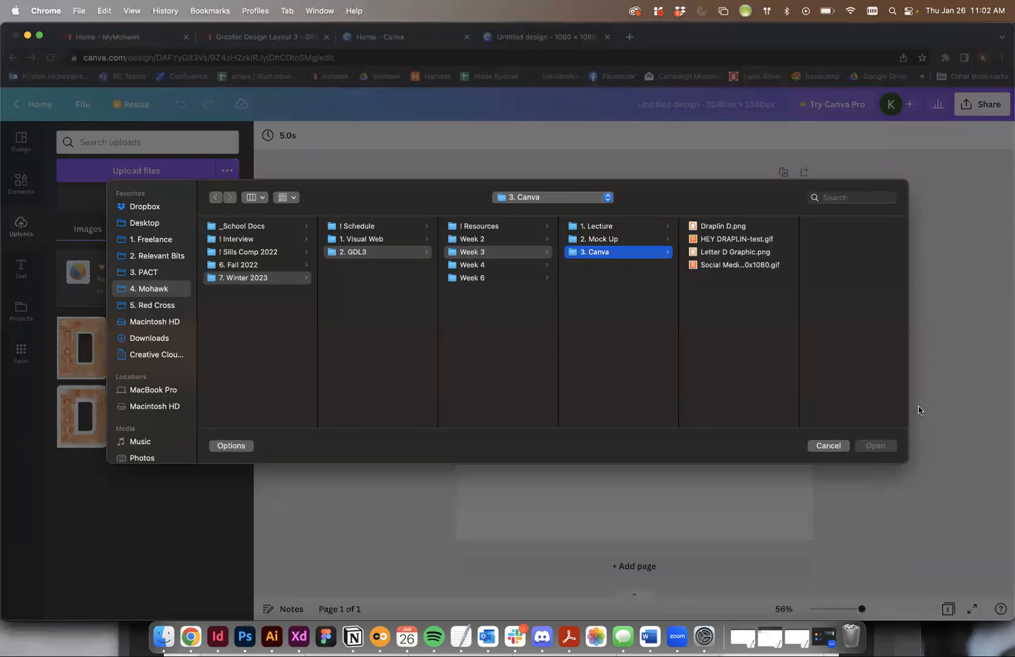
pyautogui.click(753, 253)
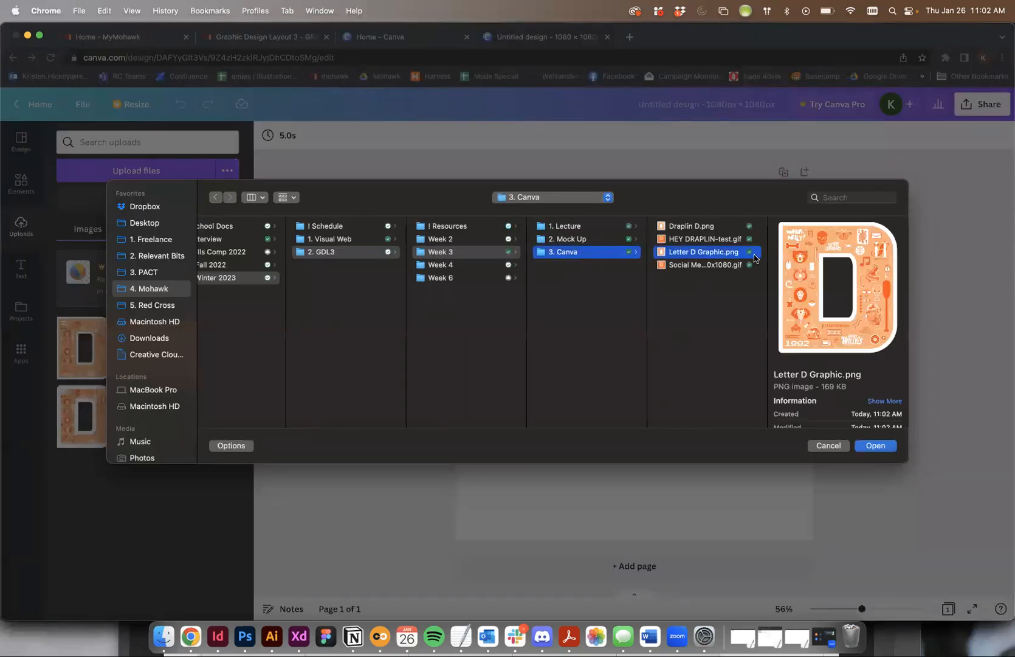
pyautogui.click(876, 445)
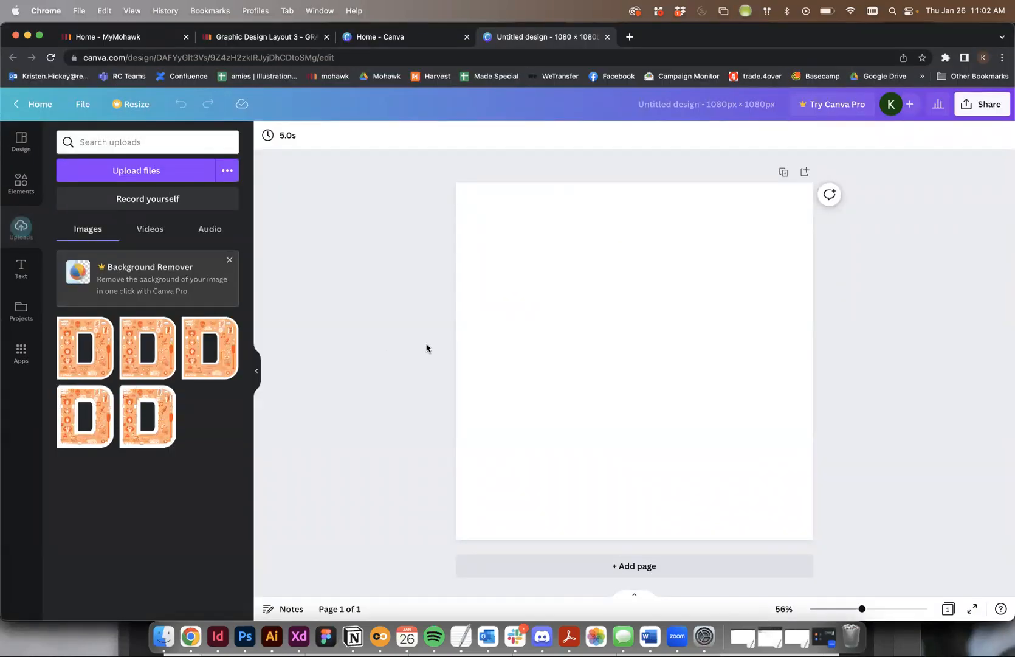
# - Dismiss the Background Remover promotion and place the newly uploaded letter D image on the blank page
pyautogui.click(229, 260)
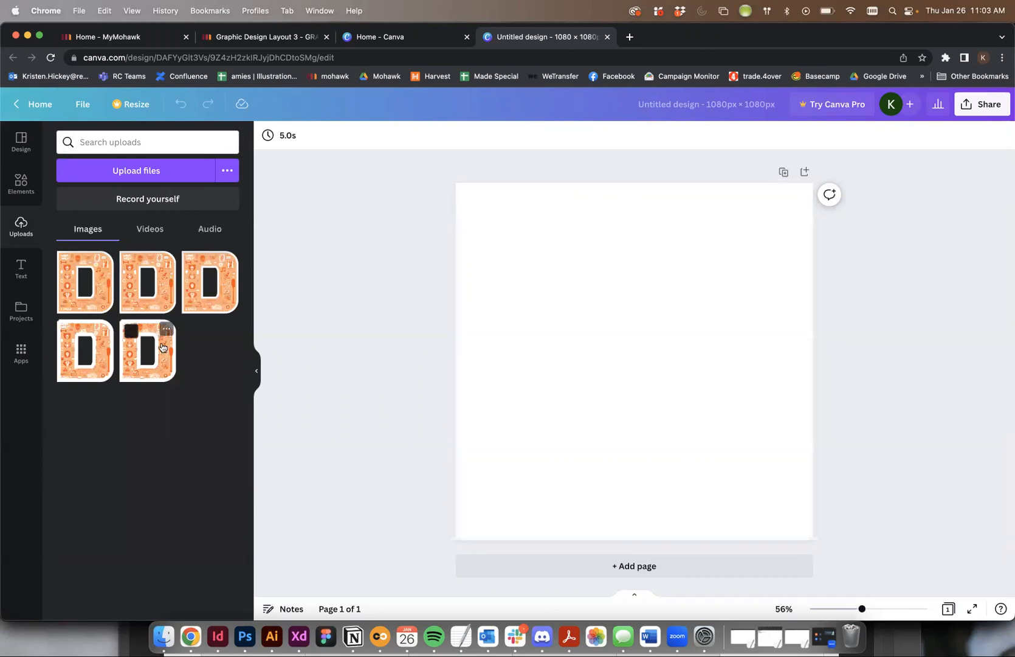
pyautogui.click(81, 271)
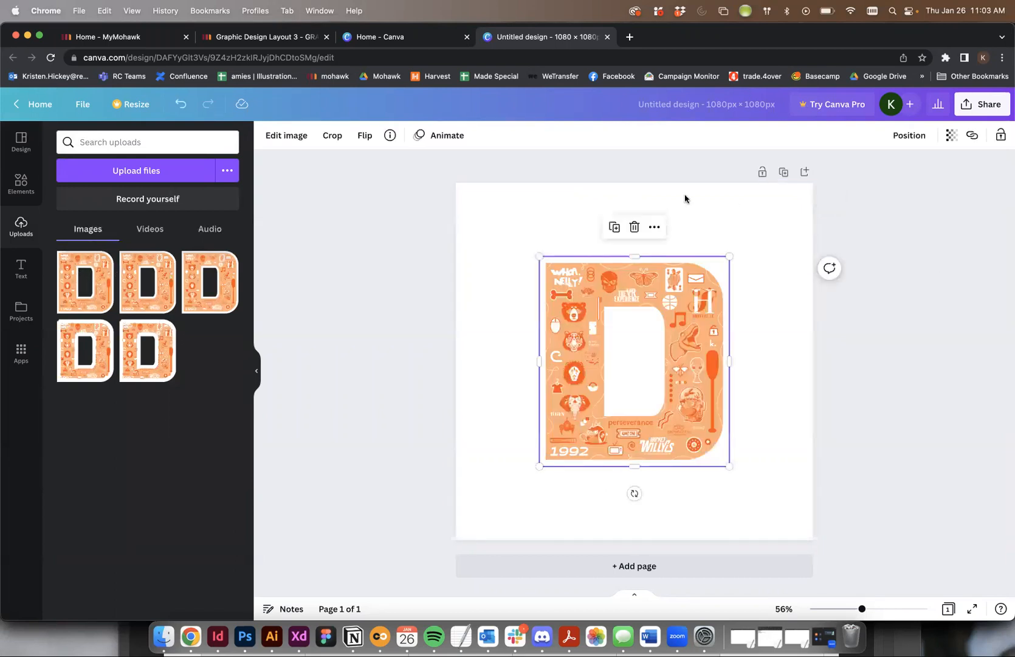
pyautogui.click(531, 224)
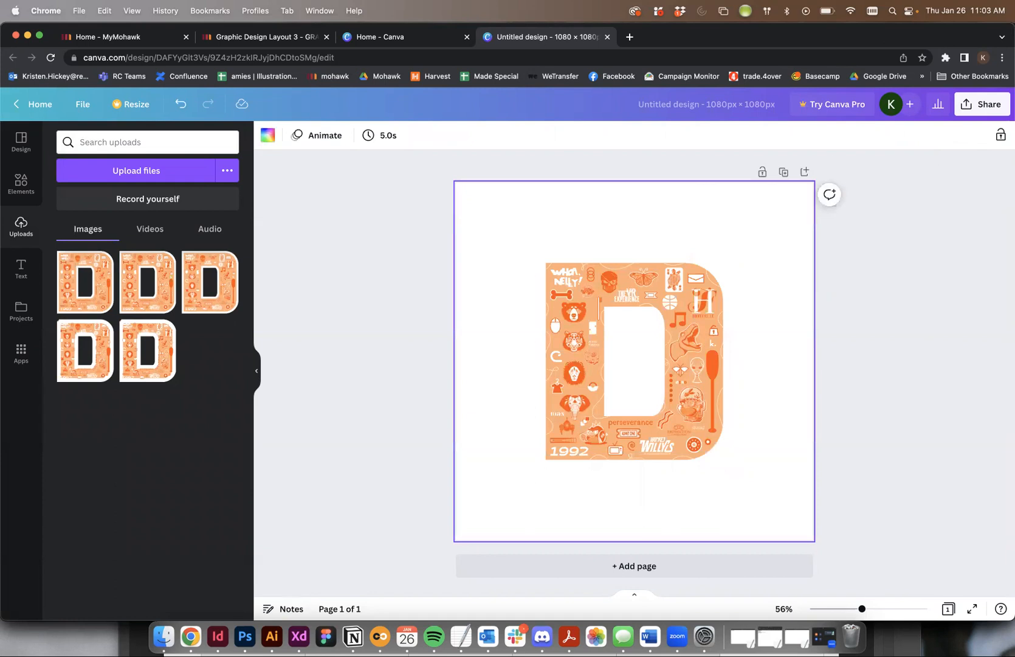
# - Check the poster in Illustrator, return to Canva and open the color choices for the page background
pyautogui.click(272, 636)
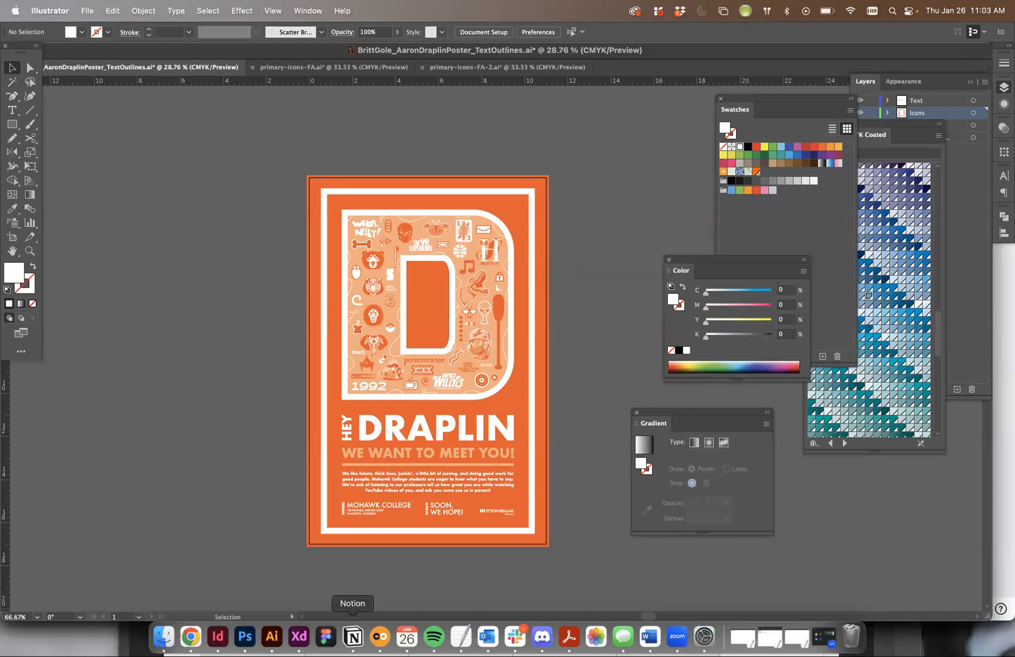
pyautogui.click(190, 636)
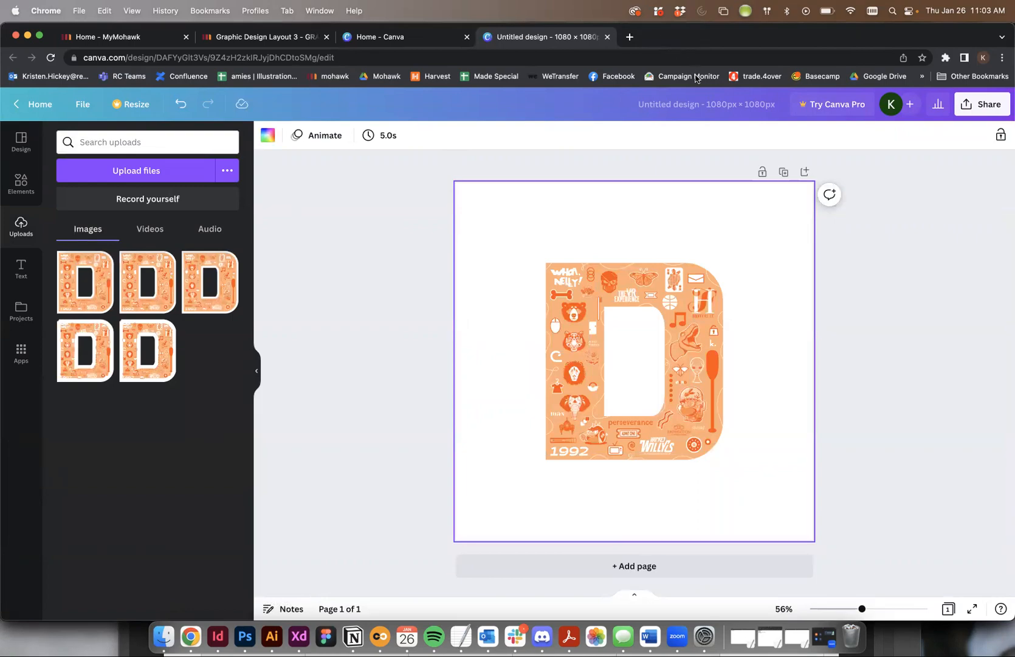
pyautogui.click(281, 151)
pyautogui.click(582, 227)
pyautogui.click(268, 135)
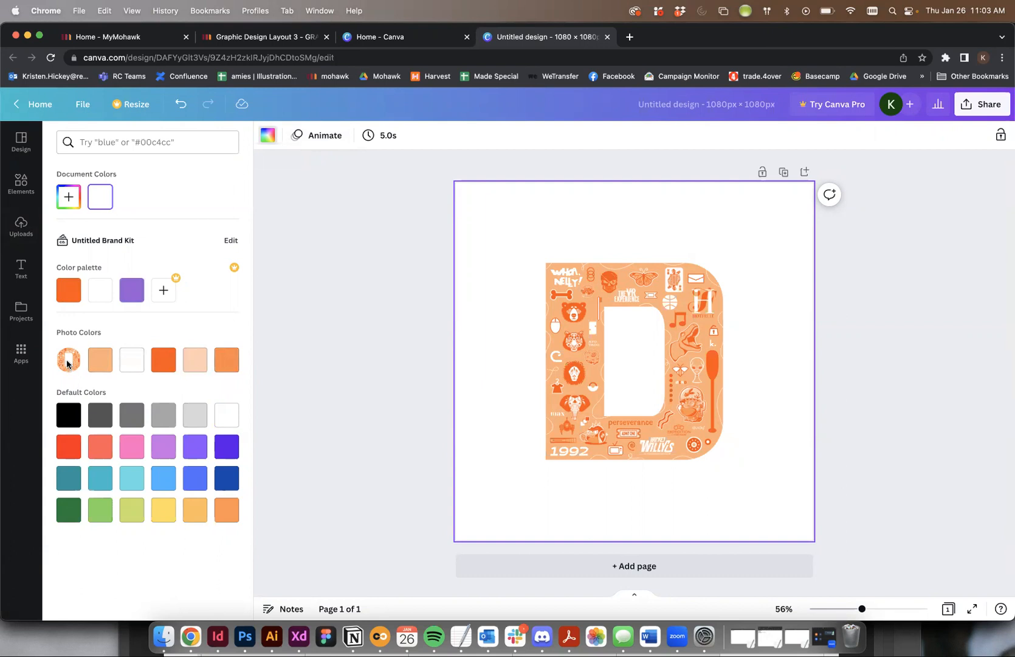
# - Switch to Photoshop, copy the foreground color's hex code ff5100, and return to Canva in Chrome
pyautogui.click(272, 636)
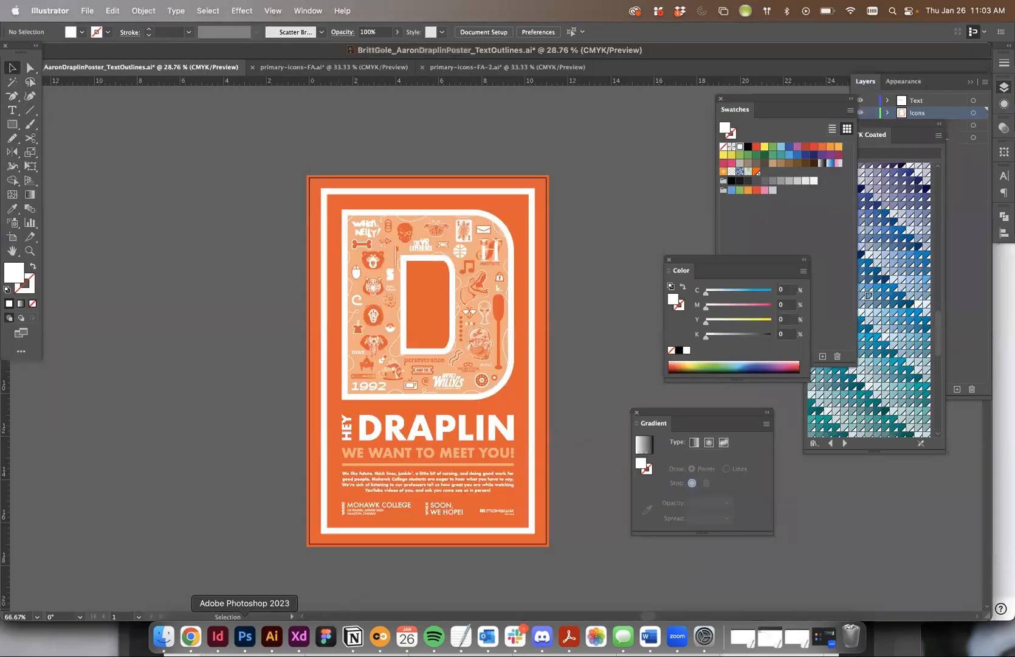
pyautogui.click(245, 636)
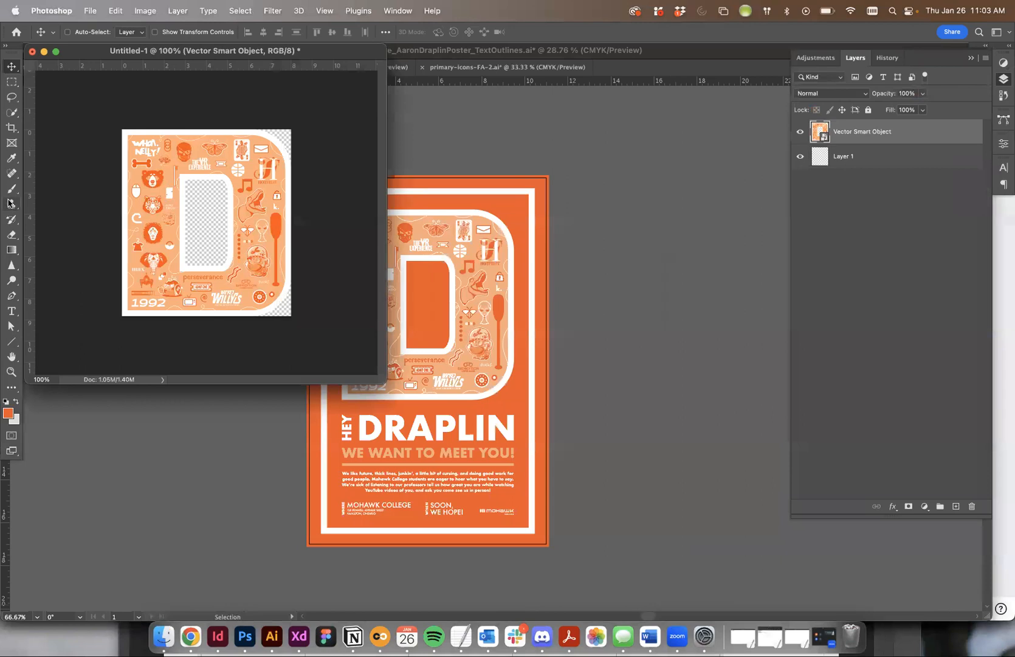
pyautogui.press('i')
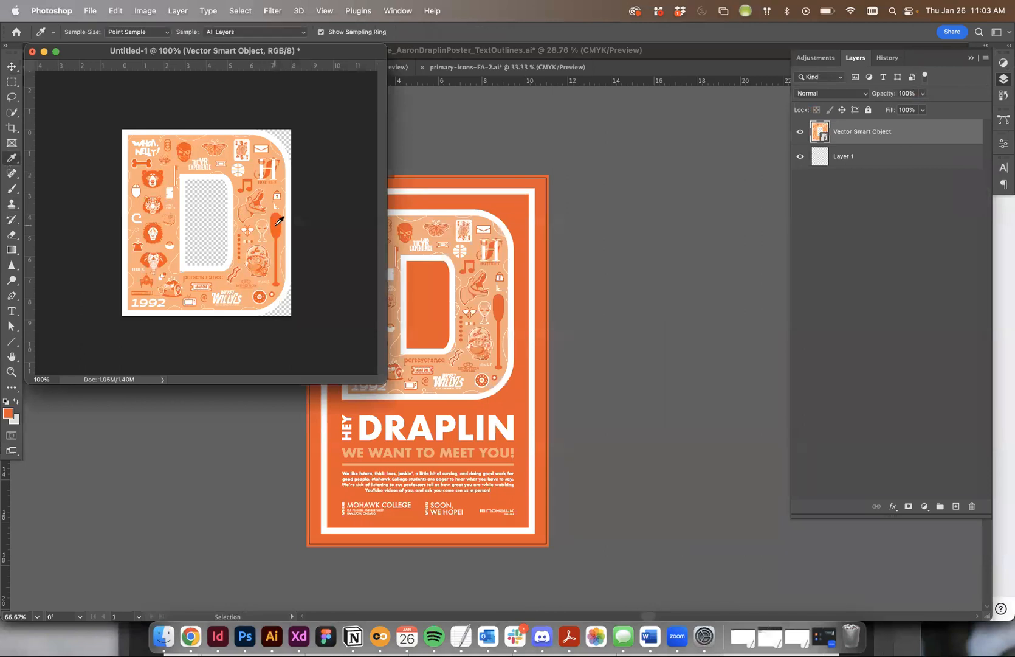
pyautogui.click(8, 414)
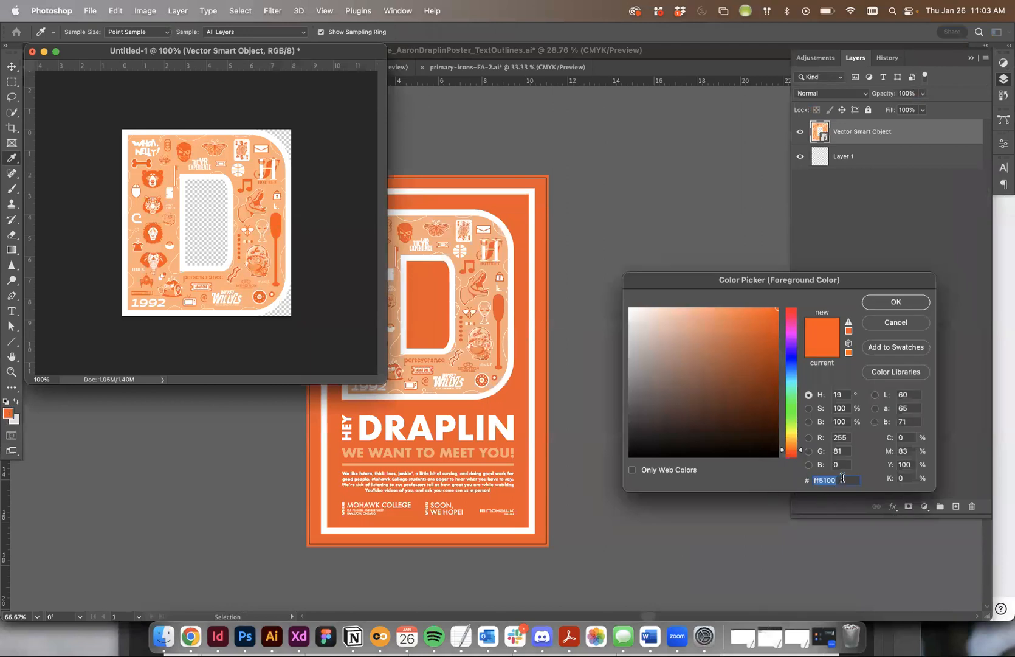
pyautogui.press('super+c')
pyautogui.click(191, 636)
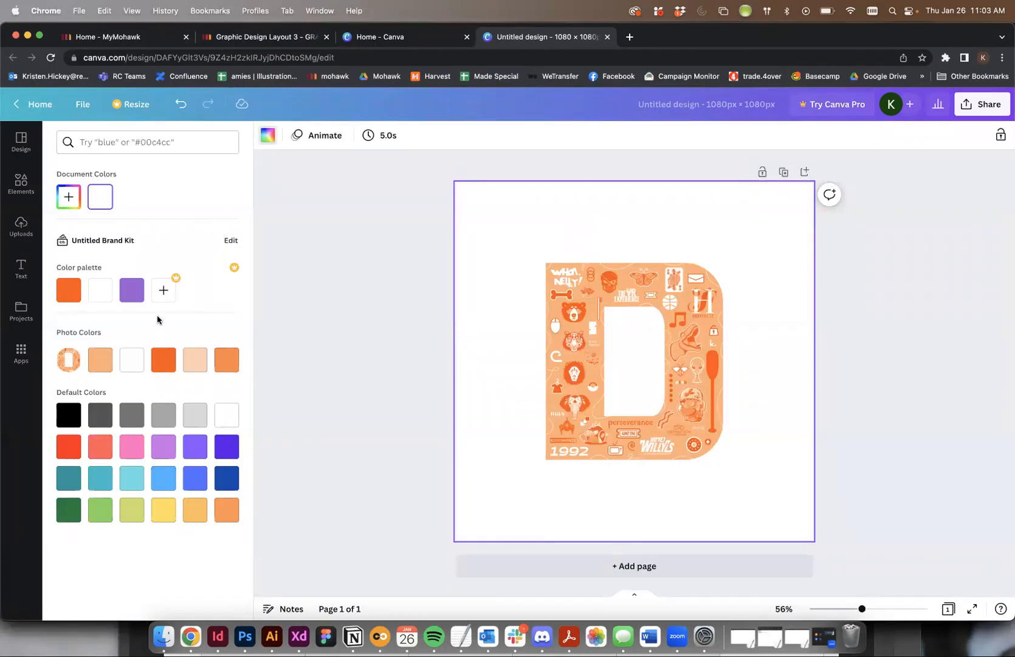
# - Try to add a new color to the brand kit's color palette and dismiss the Canva Pro offer
pyautogui.click(164, 292)
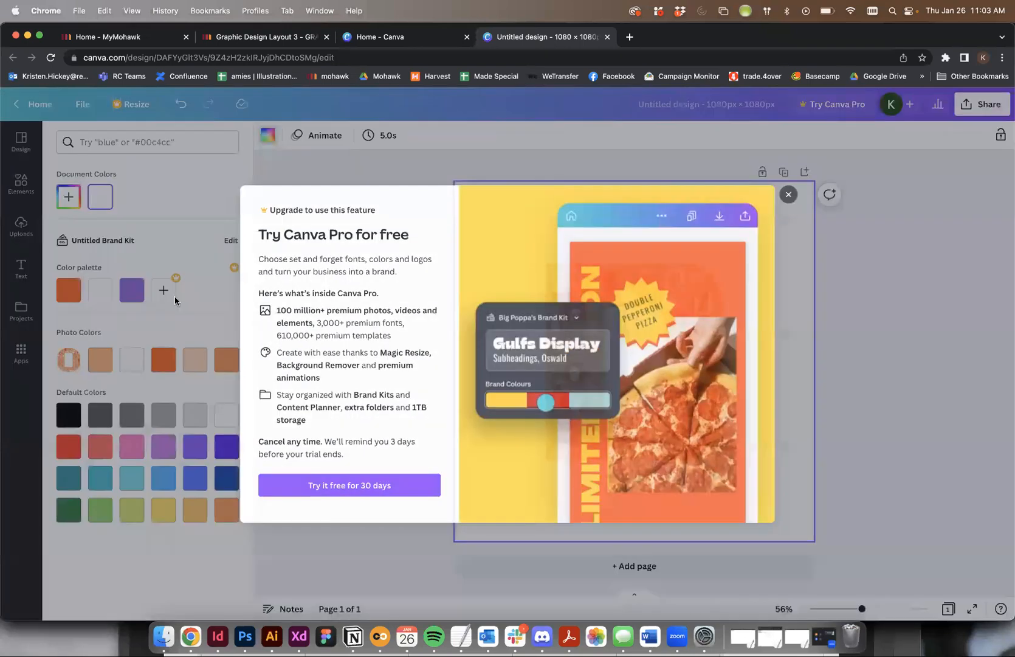
pyautogui.click(174, 297)
pyautogui.rightClick(159, 291)
pyautogui.click(128, 294)
pyautogui.rightClick(129, 295)
pyautogui.click(132, 256)
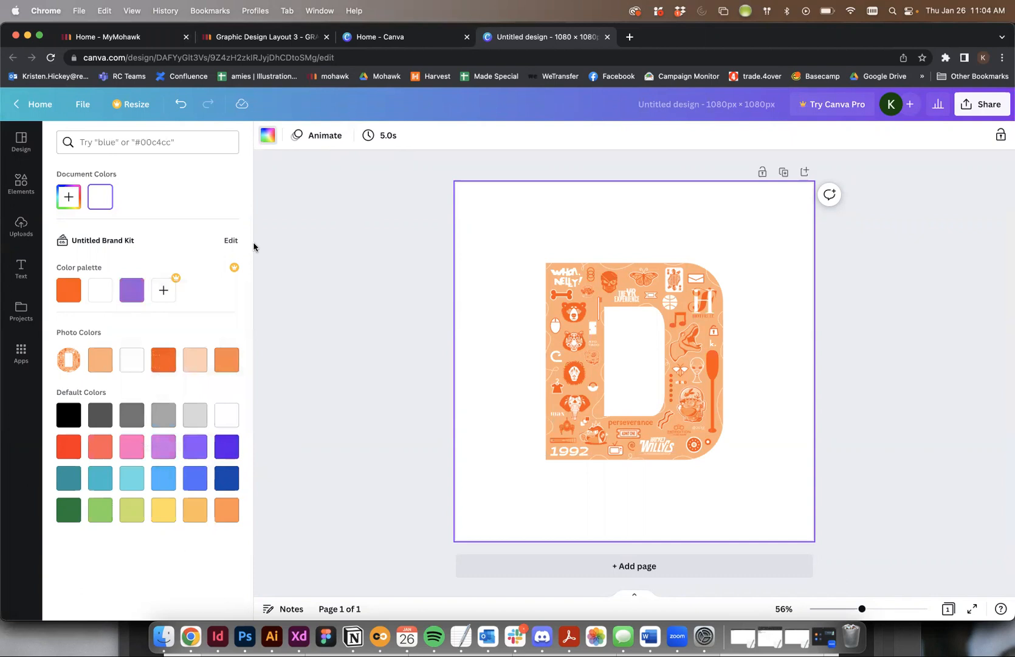
# - Edit the brand kit and remove the purple, white and orange colors from its color palette
pyautogui.click(231, 241)
pyautogui.click(110, 268)
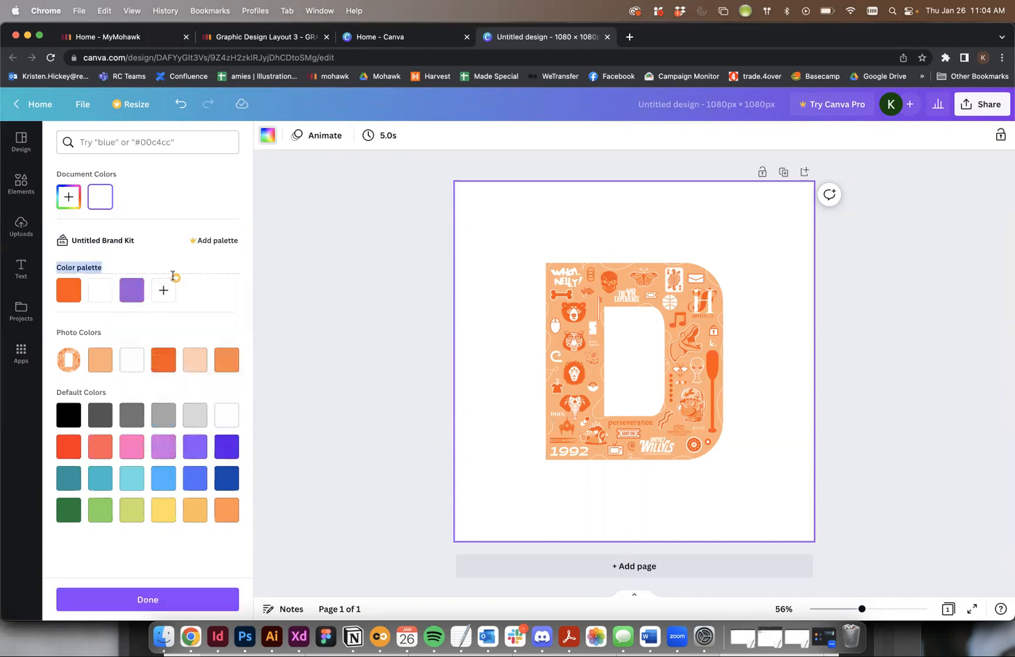
pyautogui.click(132, 290)
pyautogui.click(144, 280)
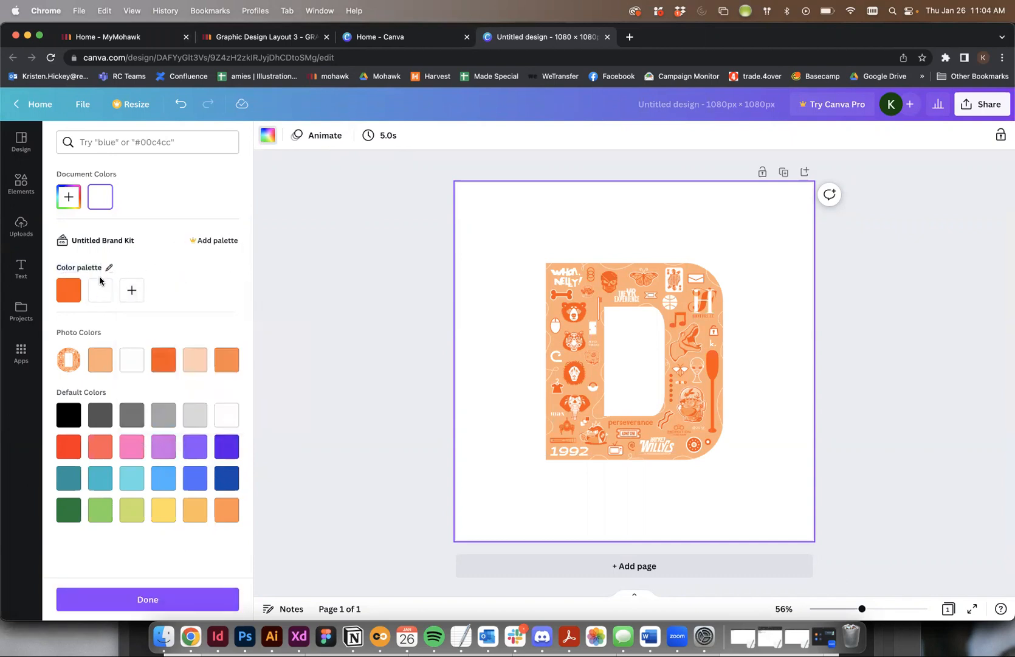
pyautogui.click(111, 280)
pyautogui.click(79, 280)
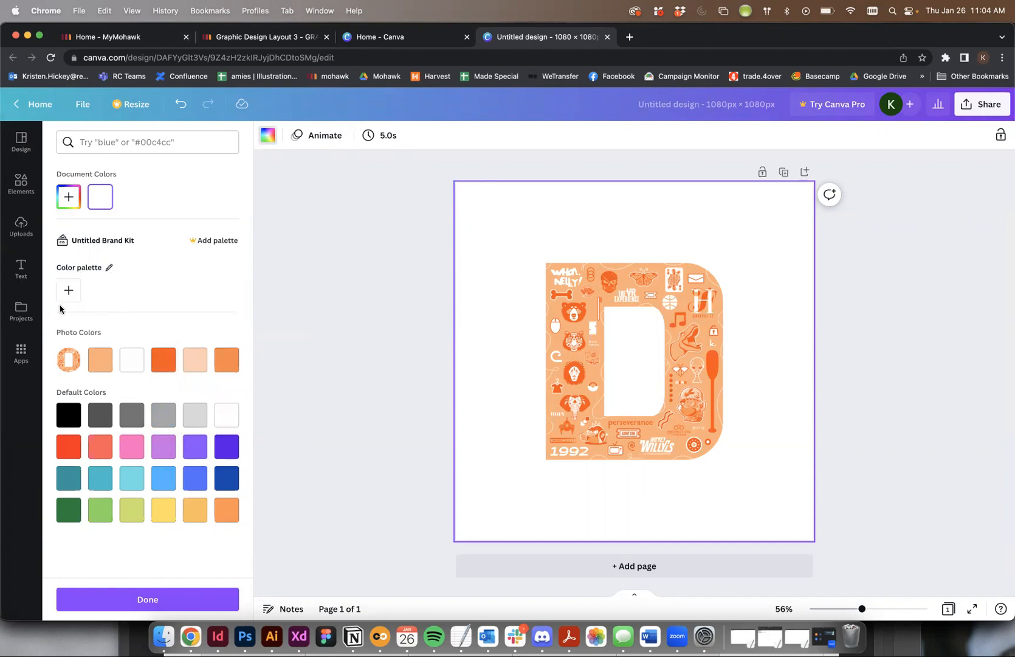
# - Add the color #FF5100 to the emptied brand kit palette and finish editing the kit
pyautogui.click(69, 290)
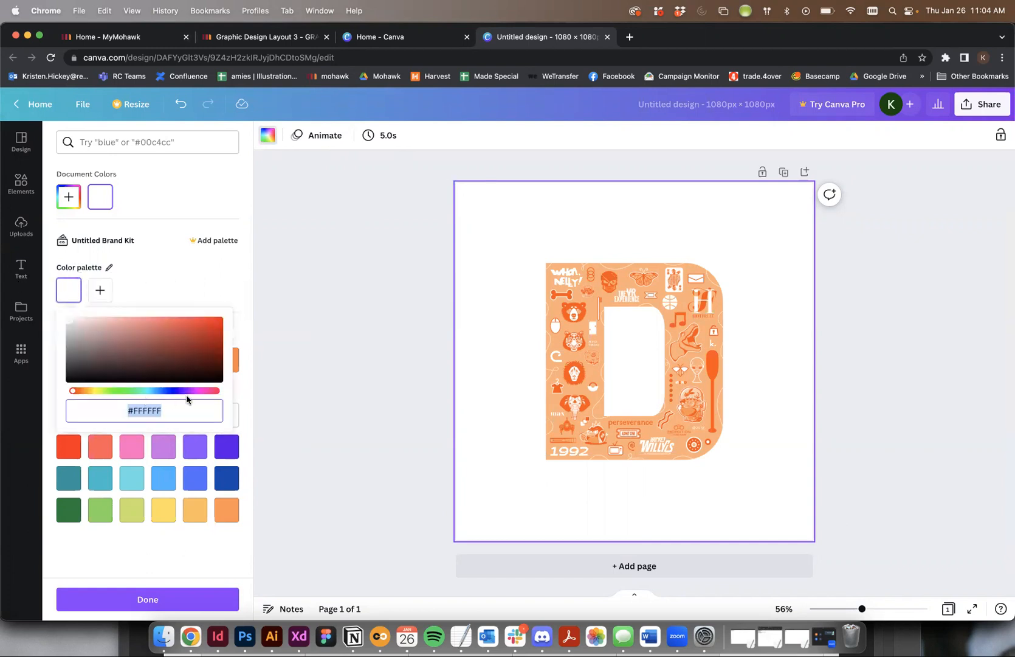
pyautogui.press('super+v')
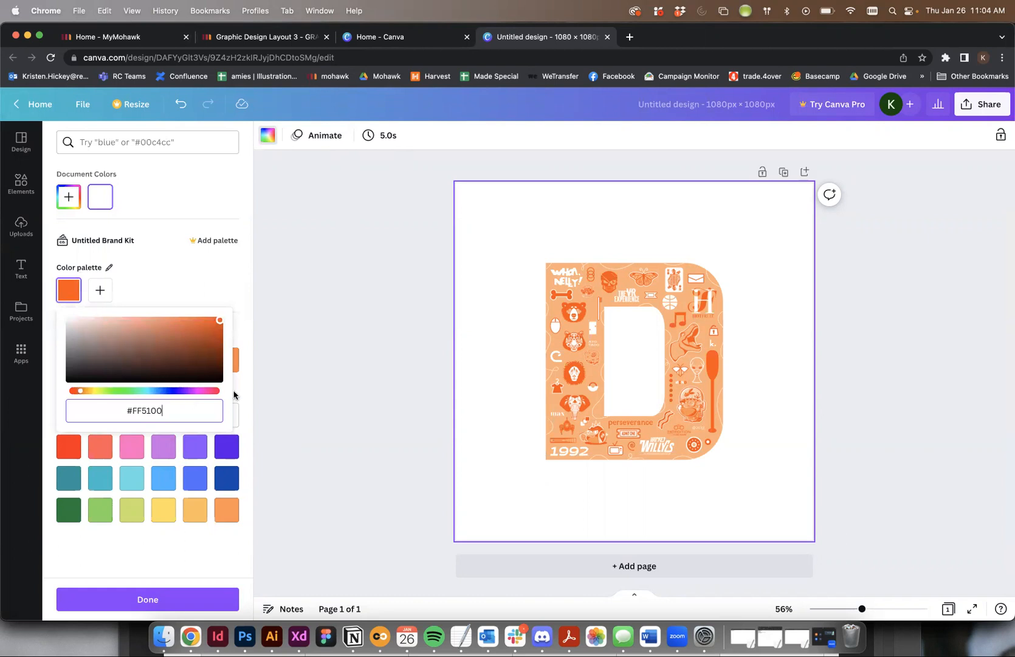
pyautogui.click(145, 598)
# - Fill the page background with the orange #FF5100 from the brand kit palette
pyautogui.click(487, 191)
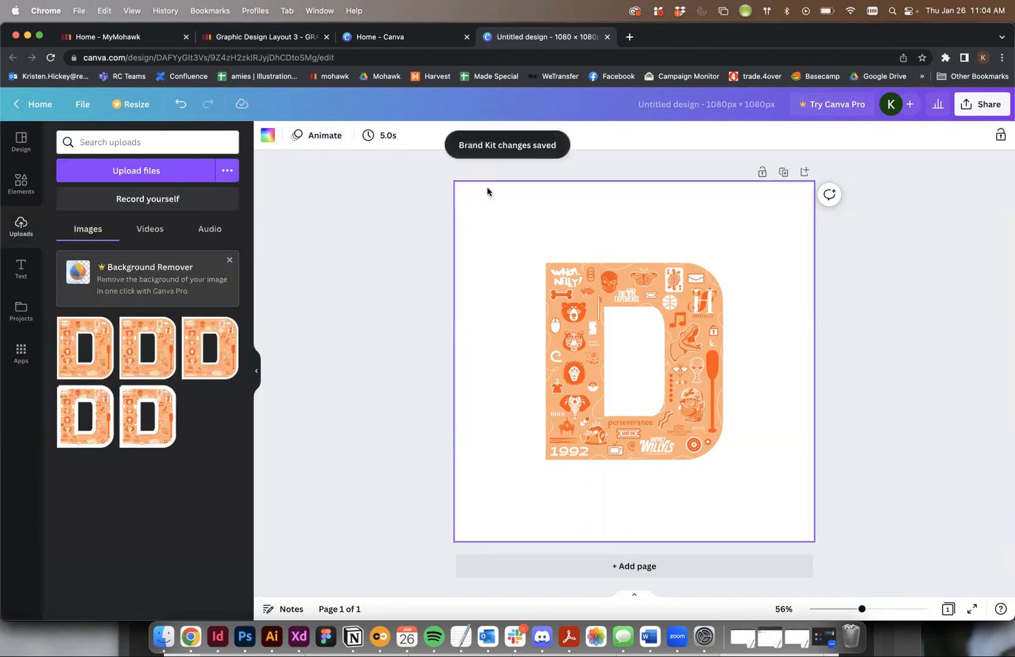
pyautogui.click(267, 135)
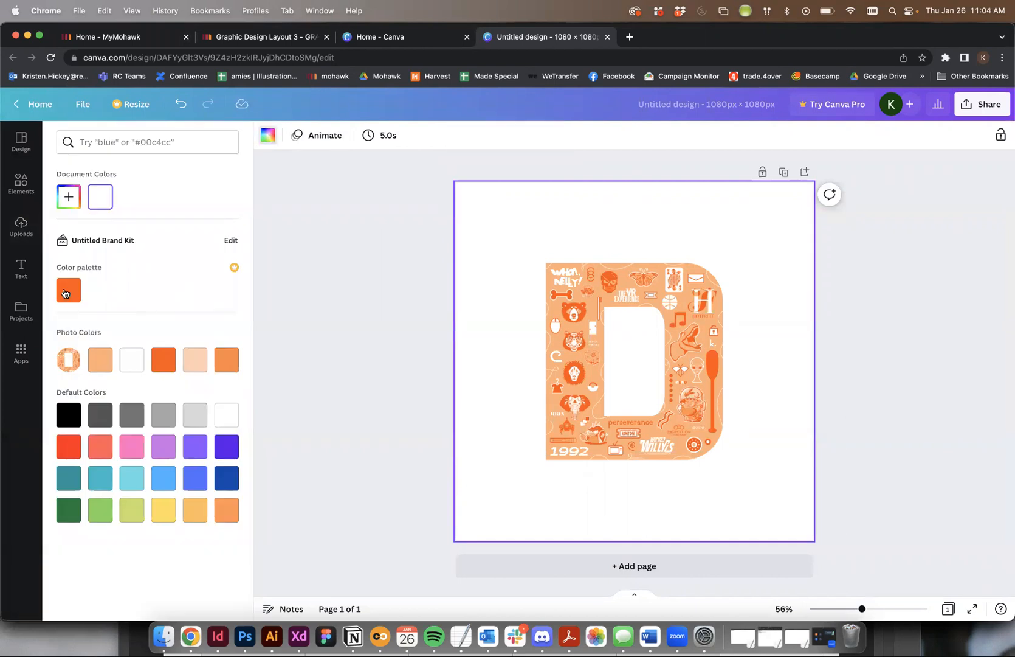
pyautogui.click(69, 289)
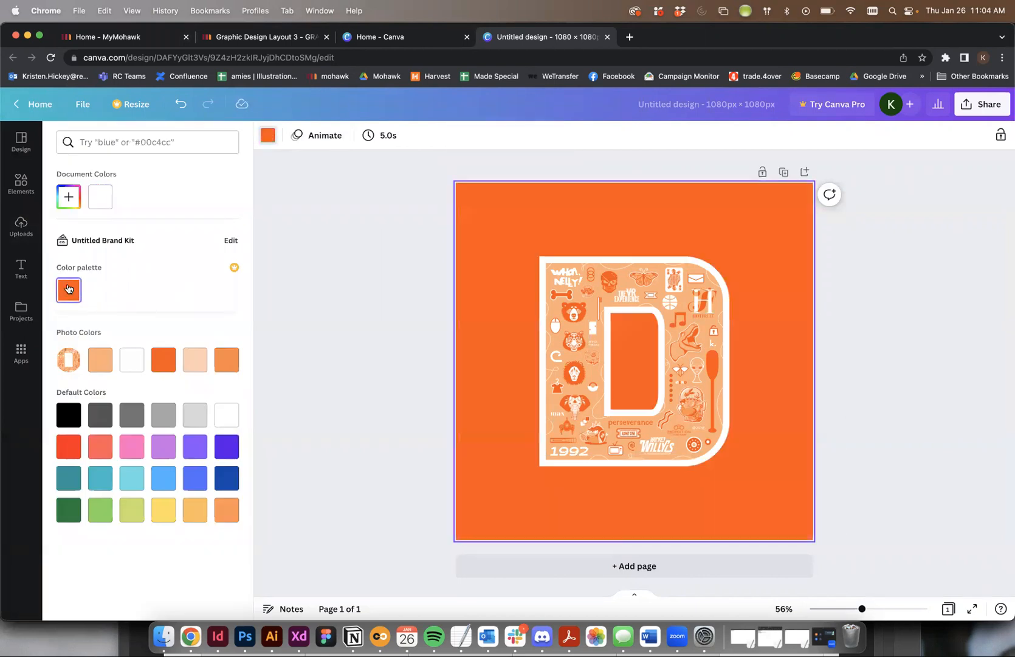
pyautogui.click(307, 245)
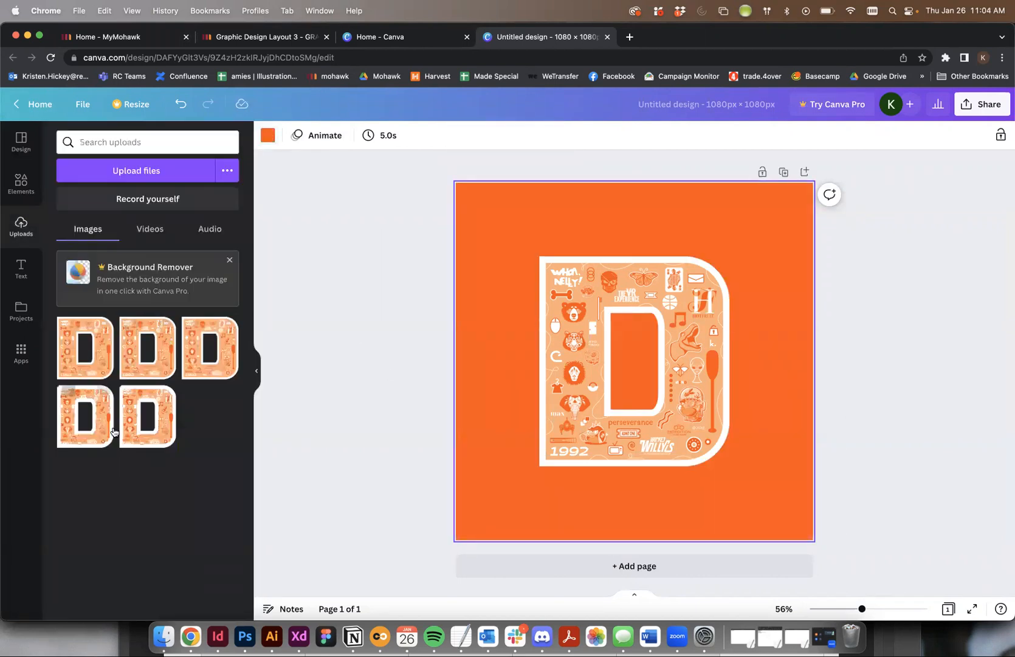
# - Move the two letter D images in the second row of the uploads to the trash
pyautogui.click(166, 395)
pyautogui.click(220, 574)
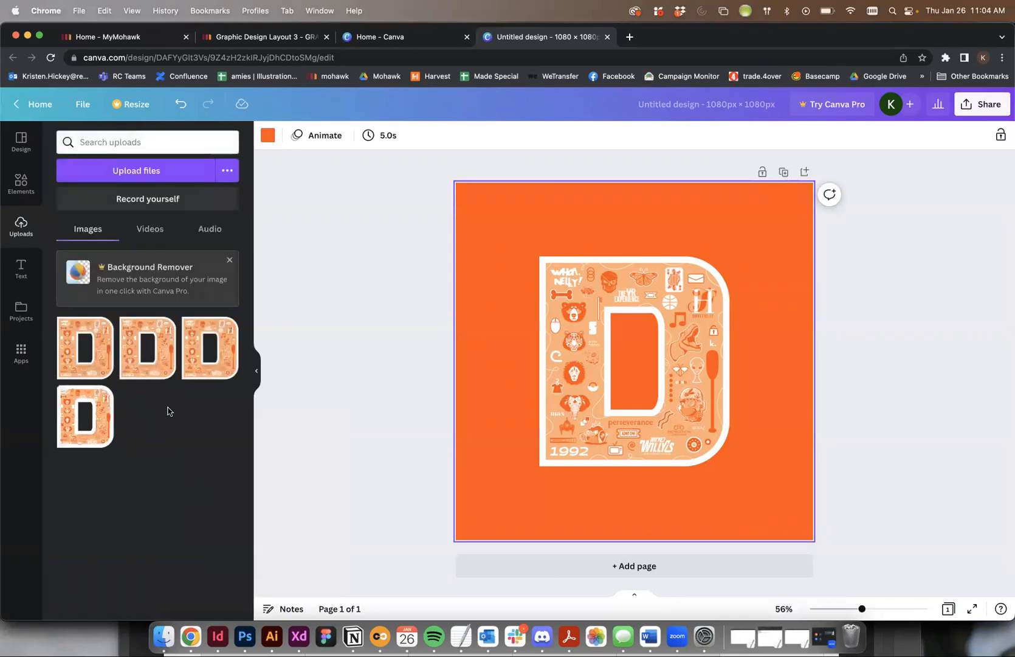
pyautogui.click(104, 395)
pyautogui.click(224, 573)
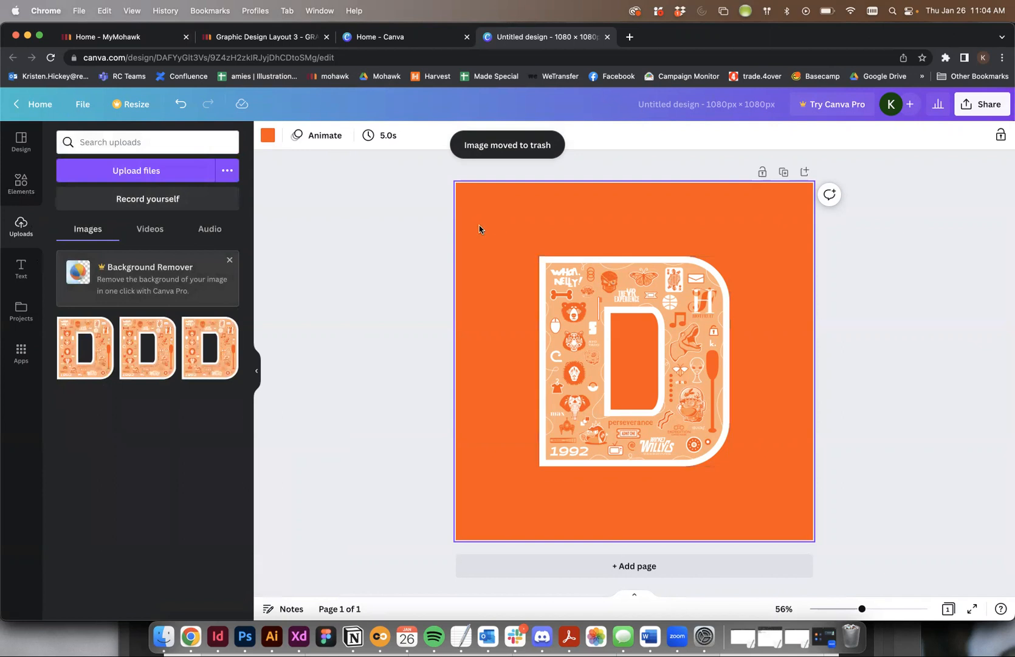
# - Insert a square shape from the Lines & Shapes elements onto the page
pyautogui.click(21, 181)
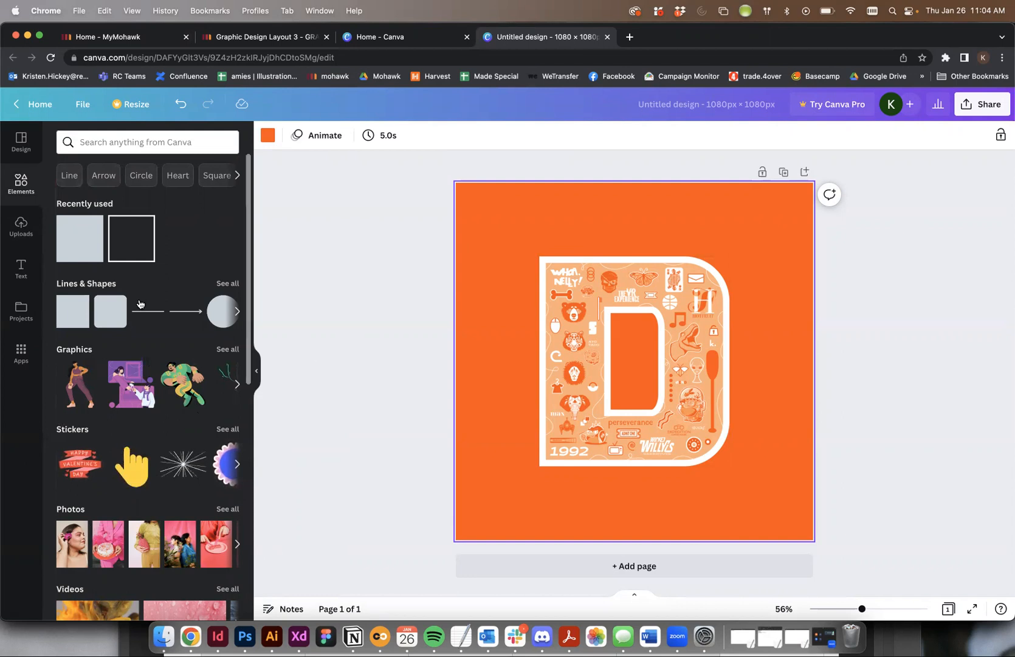
pyautogui.click(62, 312)
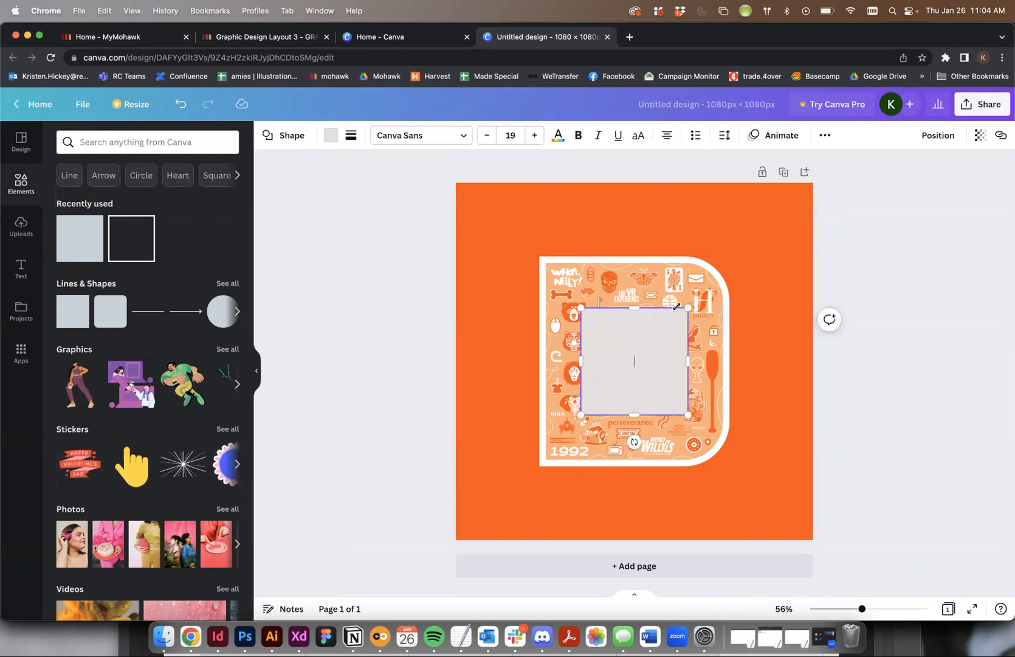
# - Enlarge the square to cover nearly the whole page, leaving an even orange margin around it
pyautogui.moveTo(617, 344); pyautogui.dragTo(515, 235)
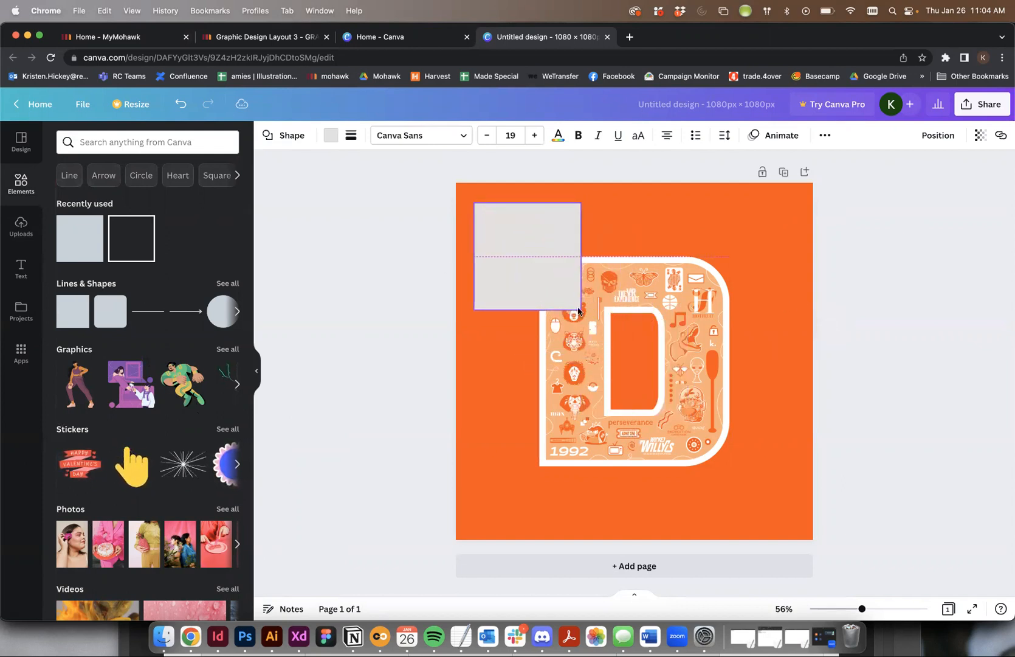
pyautogui.moveTo(580, 309); pyautogui.dragTo(800, 526)
pyautogui.moveTo(636, 203); pyautogui.dragTo(636, 198)
pyautogui.moveTo(472, 361); pyautogui.dragTo(466, 359)
pyautogui.moveTo(660, 290); pyautogui.dragTo(656, 299)
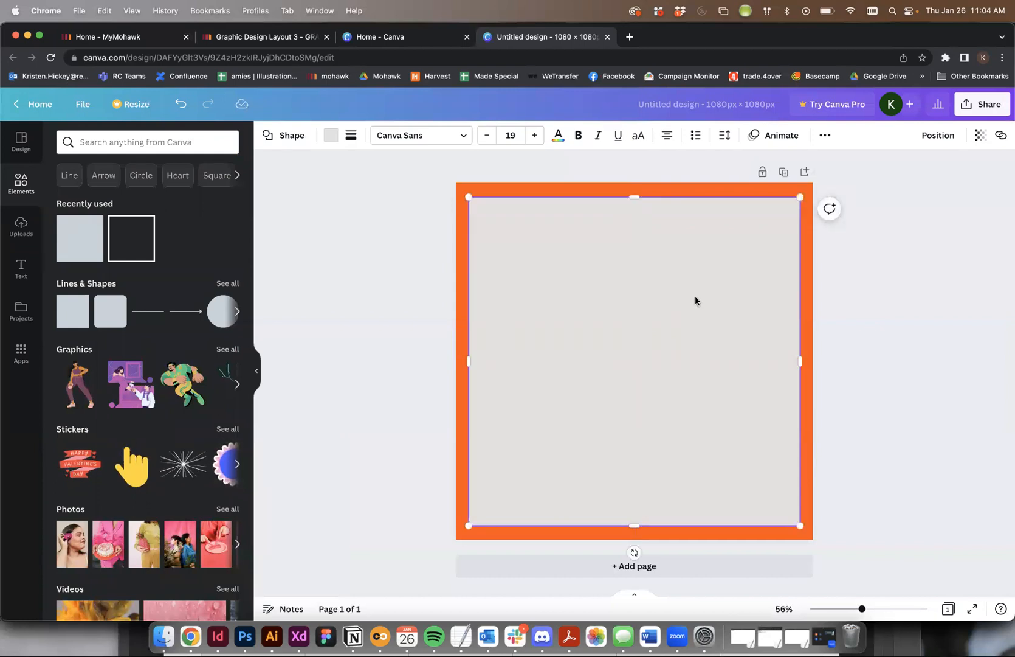
# - Try the square with no fill and a solid border of weight 13, and undo back to the small grey square
pyautogui.click(331, 135)
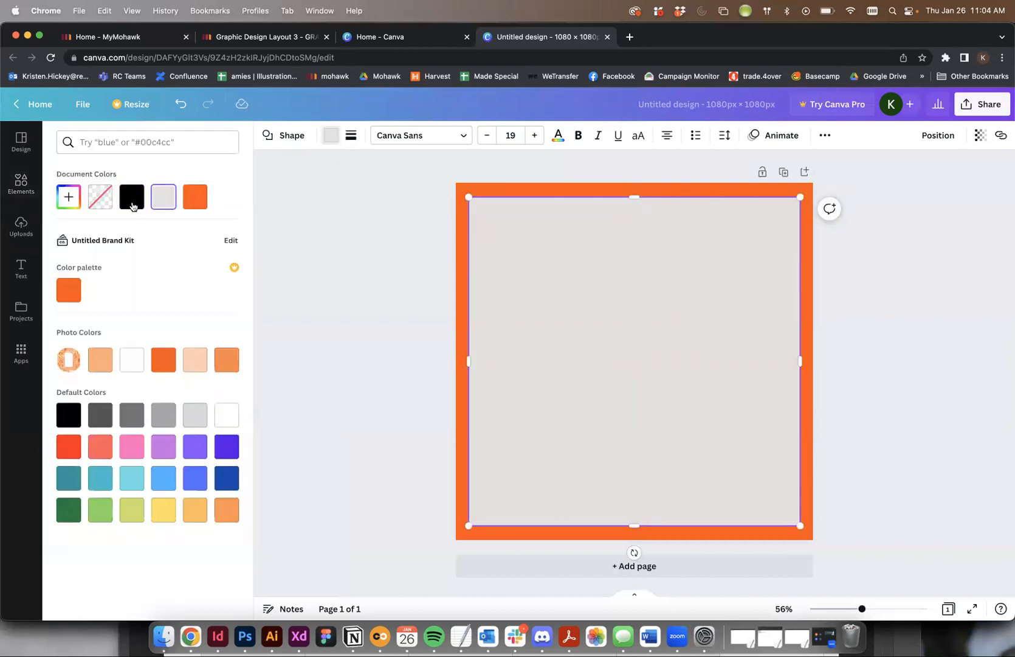
pyautogui.click(91, 194)
pyautogui.click(351, 138)
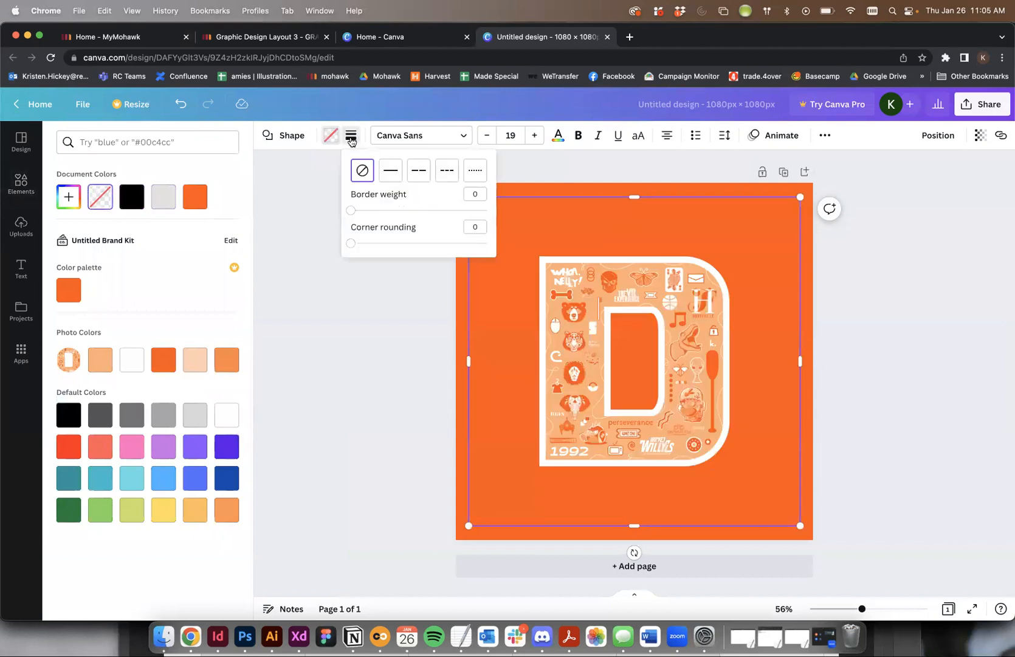
pyautogui.click(395, 172)
pyautogui.moveTo(357, 211); pyautogui.dragTo(368, 210)
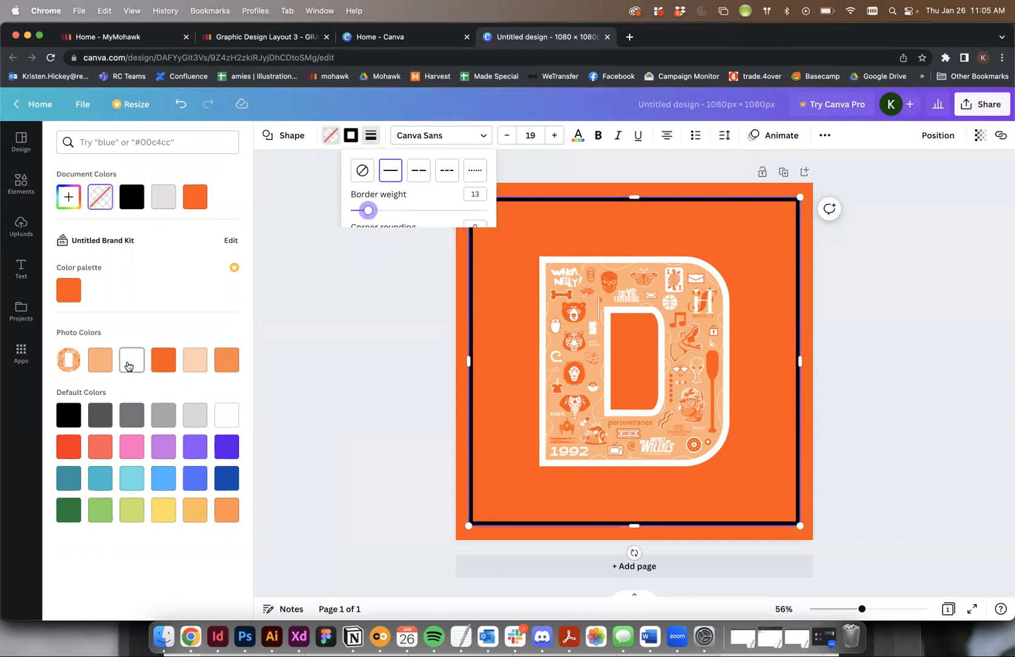
pyautogui.click(129, 365)
pyautogui.press('super+z')
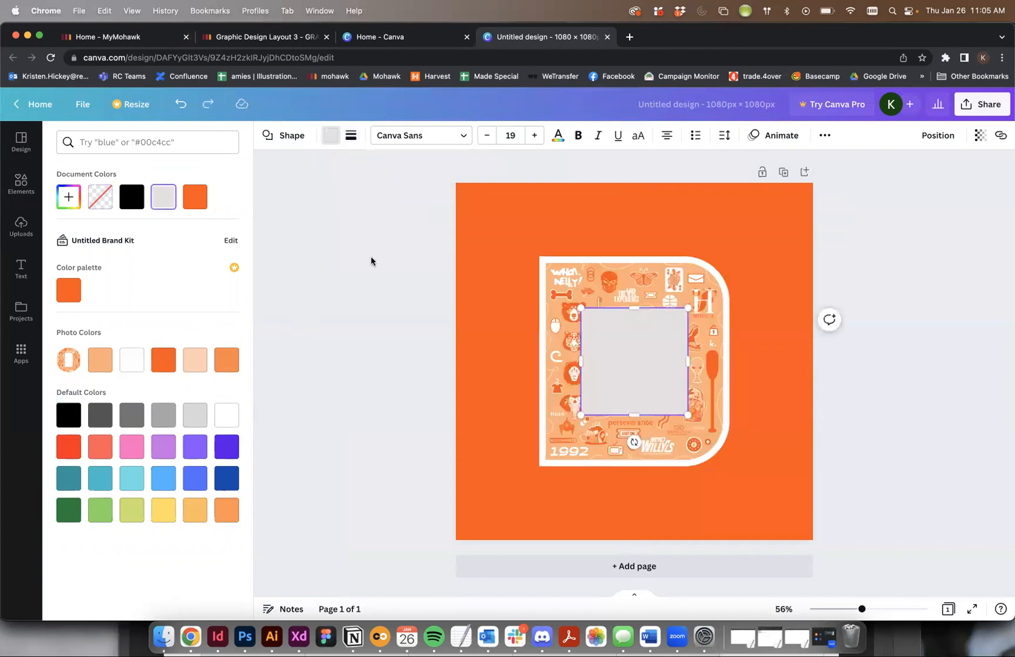
# - Give the square a solid white border of weight 24 and remove its fill
pyautogui.click(353, 136)
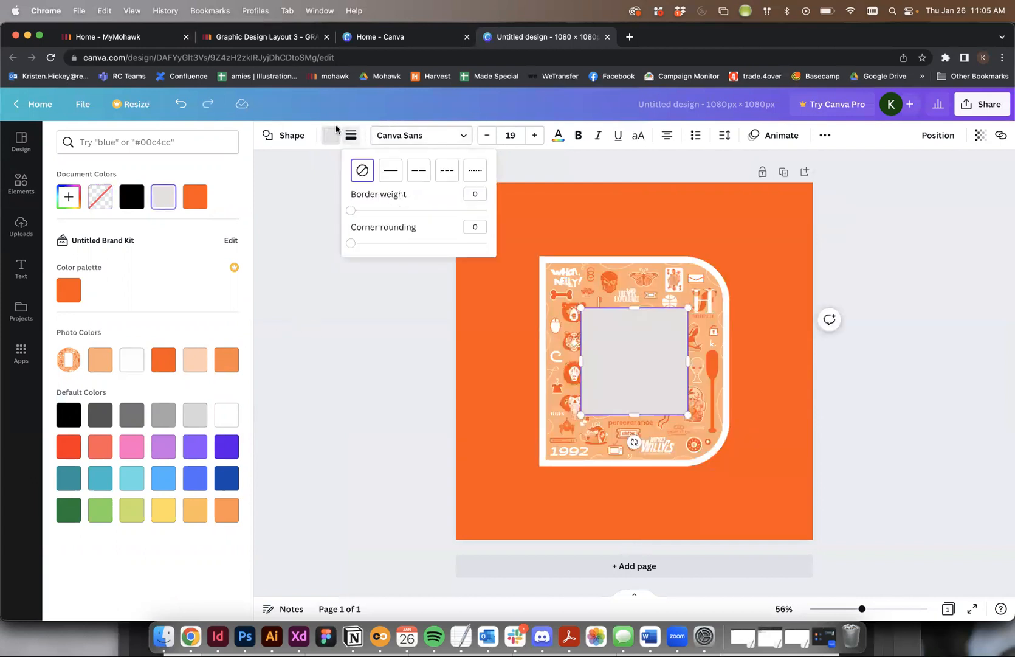
pyautogui.click(392, 171)
pyautogui.moveTo(356, 210); pyautogui.dragTo(383, 211)
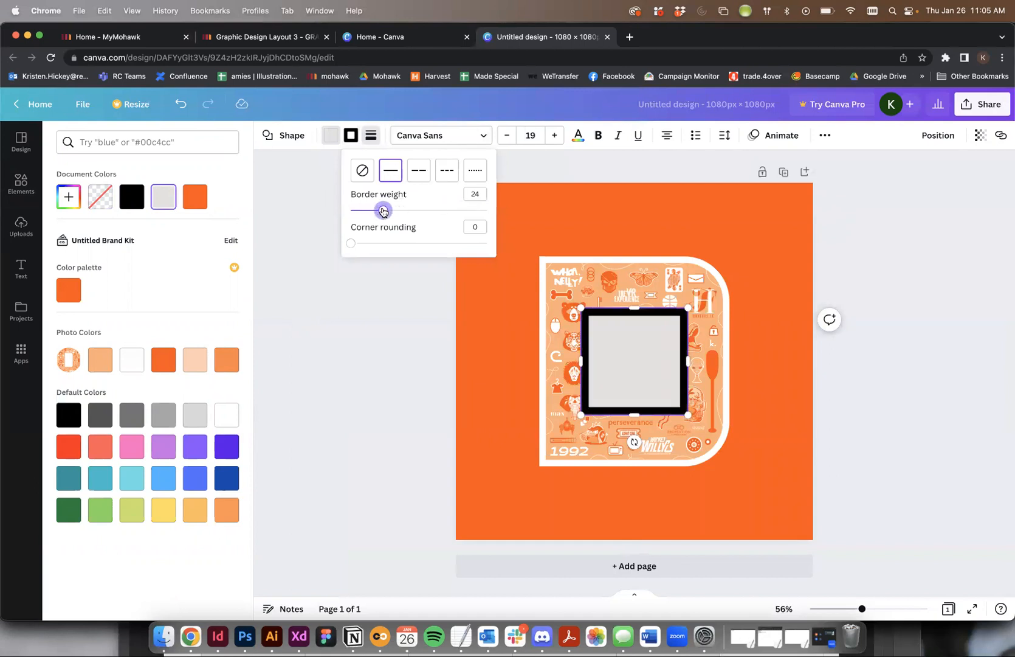
pyautogui.click(353, 135)
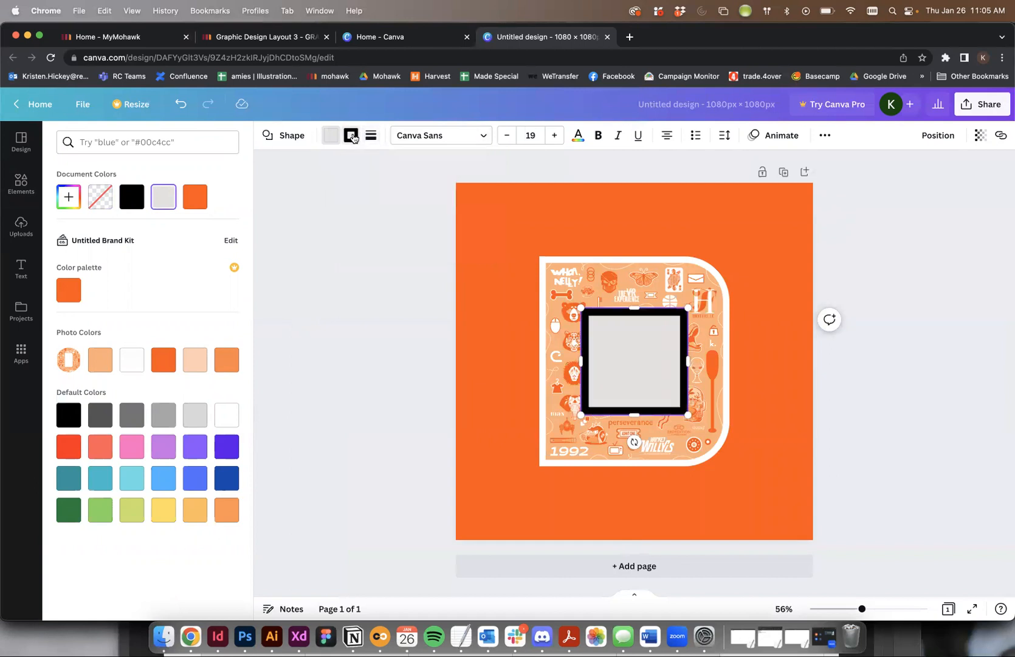
pyautogui.click(124, 369)
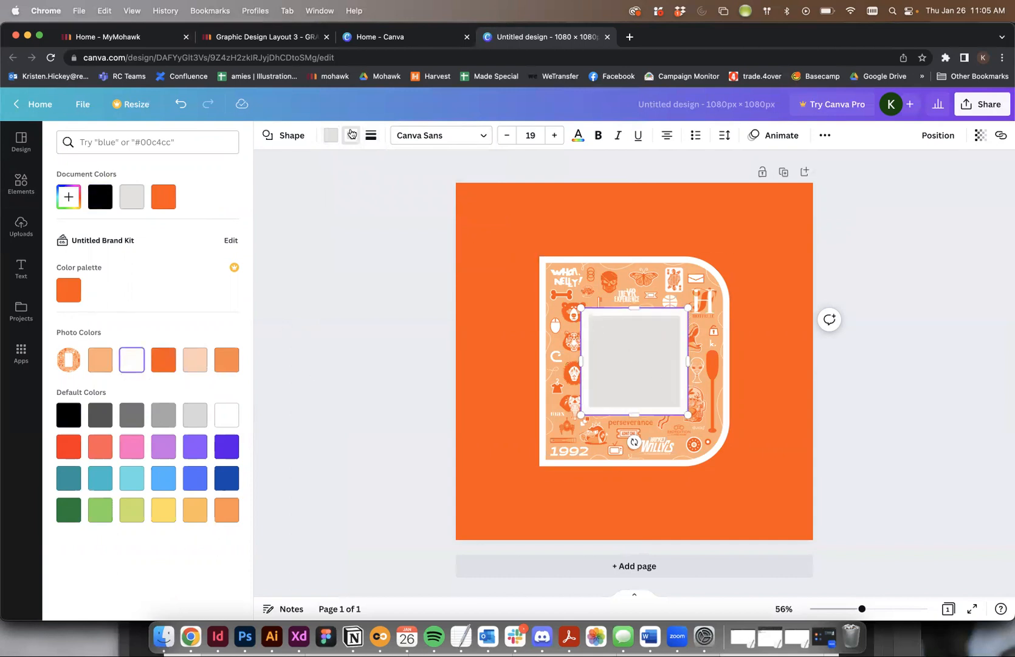
pyautogui.click(329, 138)
pyautogui.click(100, 196)
# - Enlarge the white frame to sit just inside the page edges, centered on the page with a thinner border
pyautogui.moveTo(581, 307); pyautogui.dragTo(466, 195)
pyautogui.moveTo(687, 414); pyautogui.dragTo(796, 525)
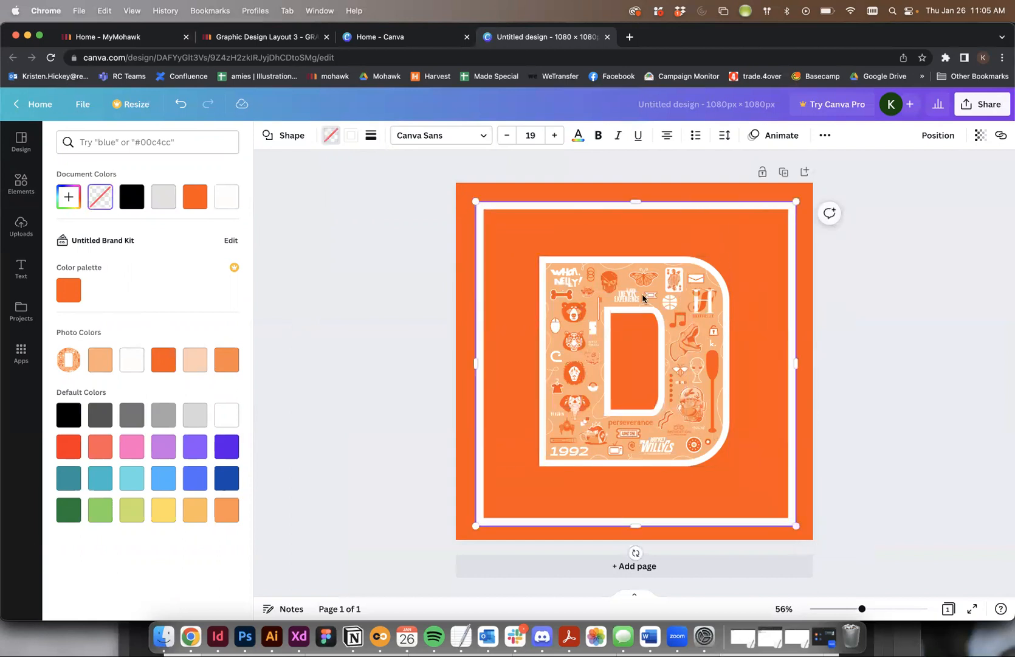
pyautogui.moveTo(574, 211); pyautogui.dragTo(574, 210)
pyautogui.click(370, 135)
pyautogui.moveTo(401, 211); pyautogui.dragTo(396, 211)
pyautogui.click(801, 274)
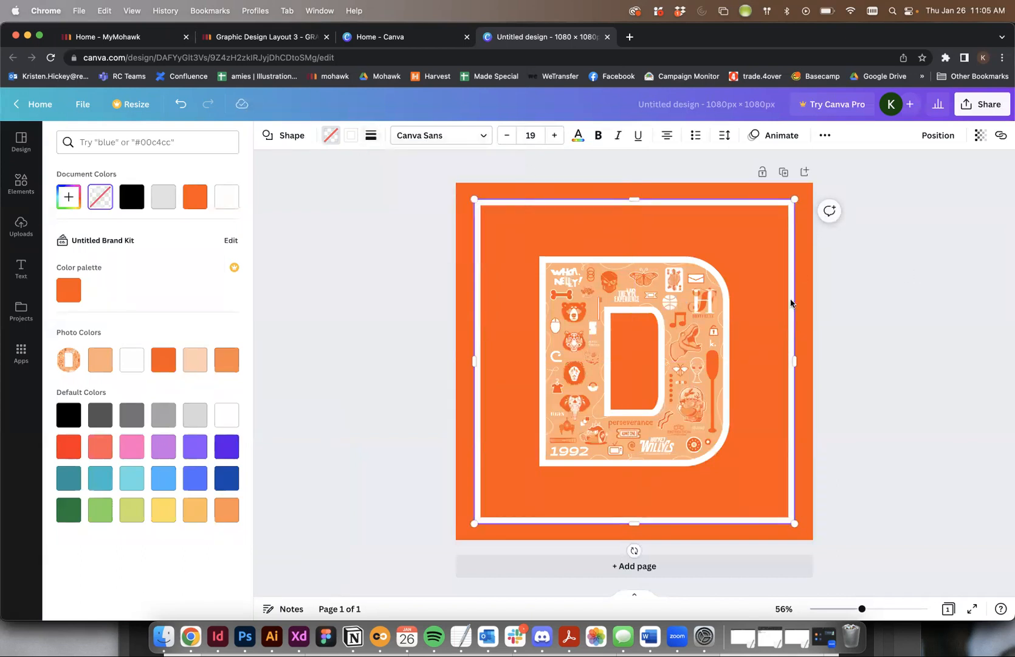
# - Send the white frame one level backward and move the letter D graphic up inside it
pyautogui.rightClick(689, 209)
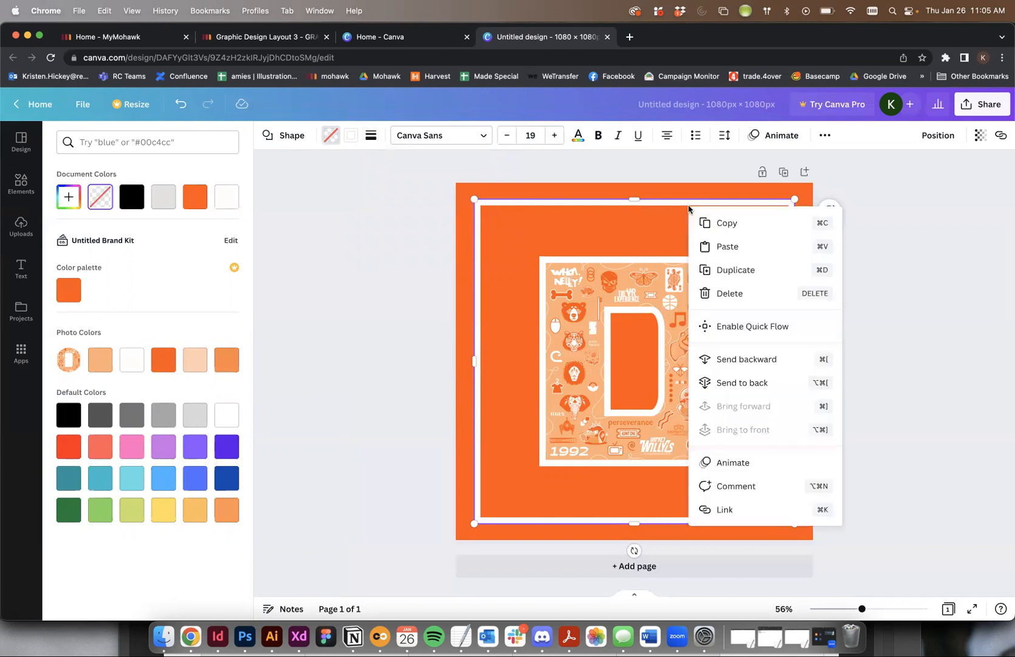
pyautogui.click(763, 358)
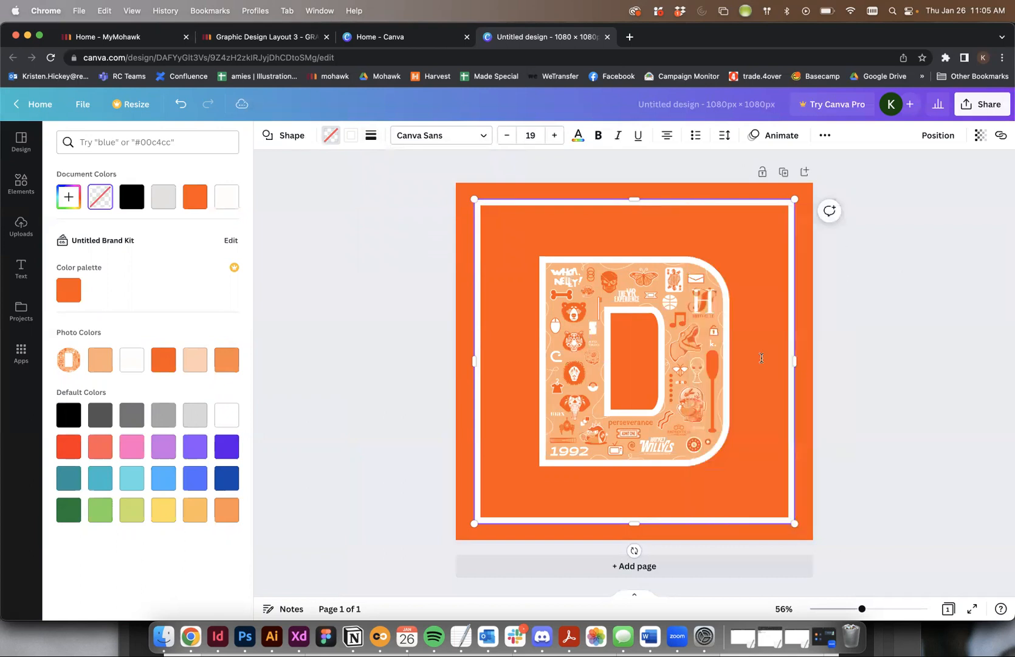
pyautogui.click(695, 319)
pyautogui.moveTo(695, 320); pyautogui.dragTo(695, 294)
pyautogui.click(869, 306)
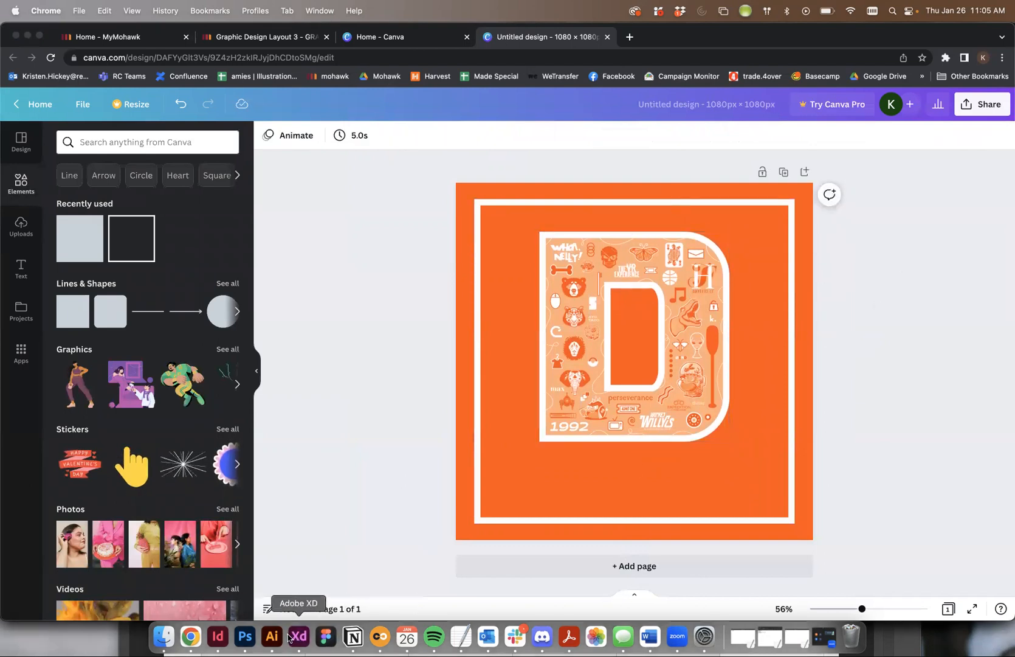
# - Check the poster's wording in Illustrator and add a heading reading "HEY DRAPLIN" to the Canva design
pyautogui.click(272, 636)
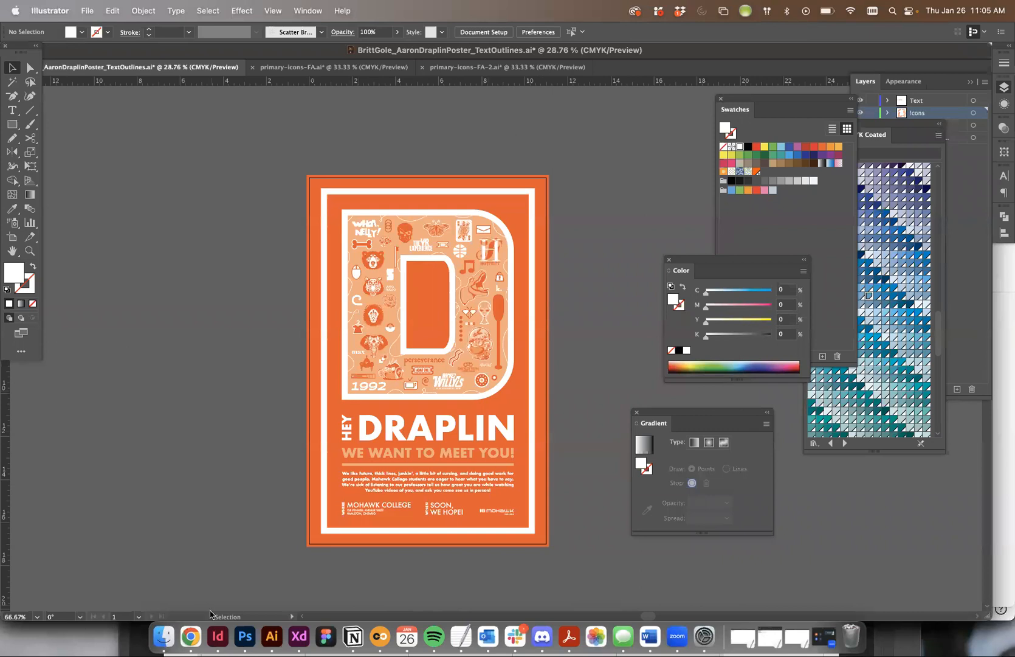
pyautogui.click(190, 636)
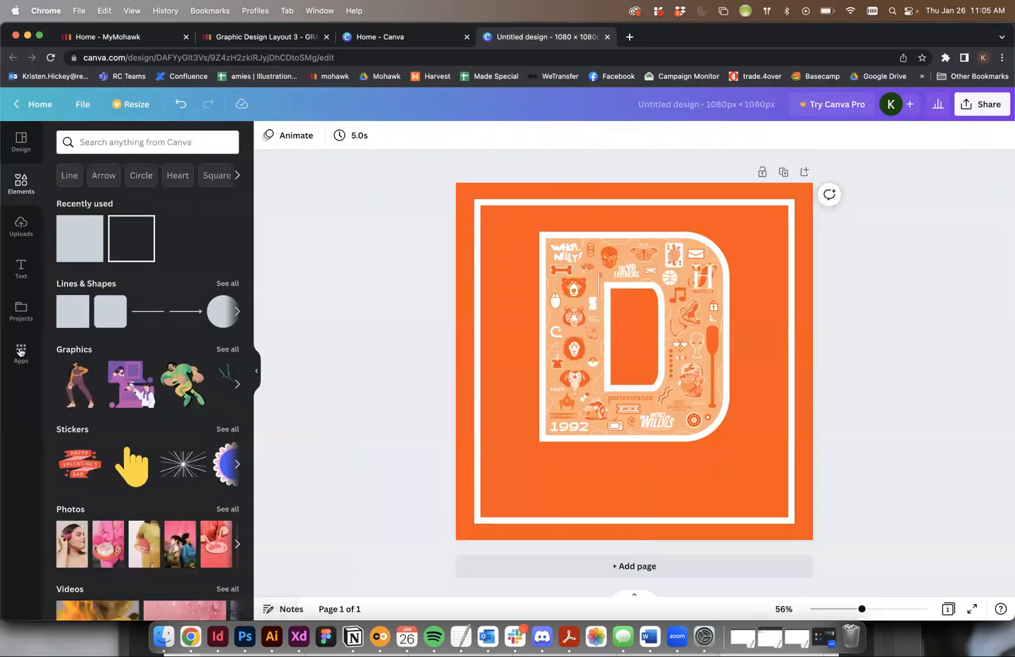
pyautogui.click(21, 266)
pyautogui.click(159, 239)
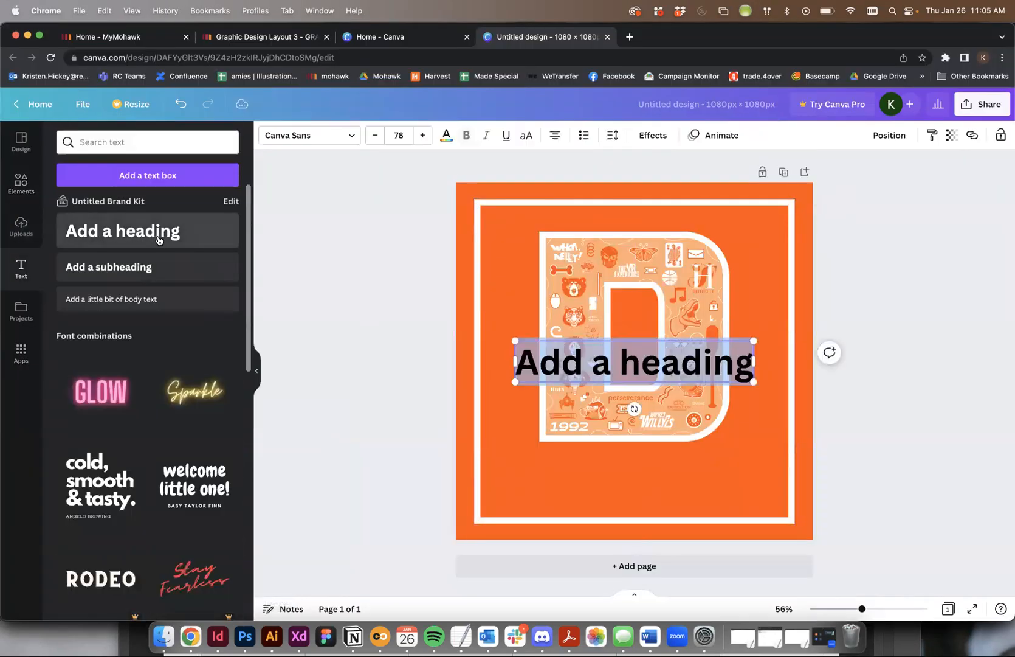
pyautogui.write('HEY DRAPLIN')
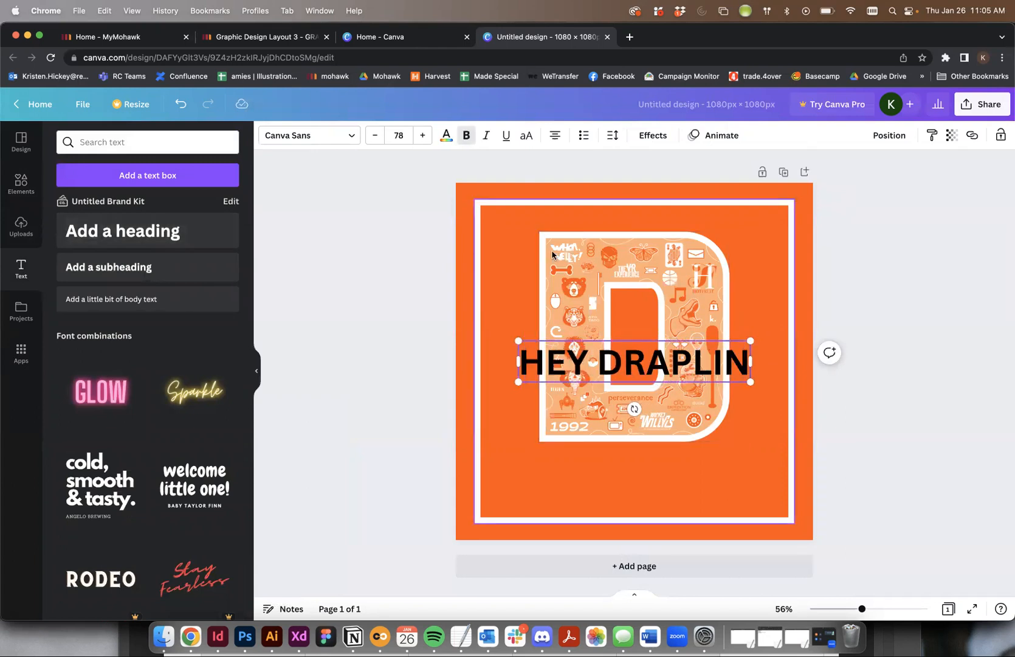
# - Set the HEY DRAPLIN heading in the Archivo Black font and color it white
pyautogui.press('super+a')
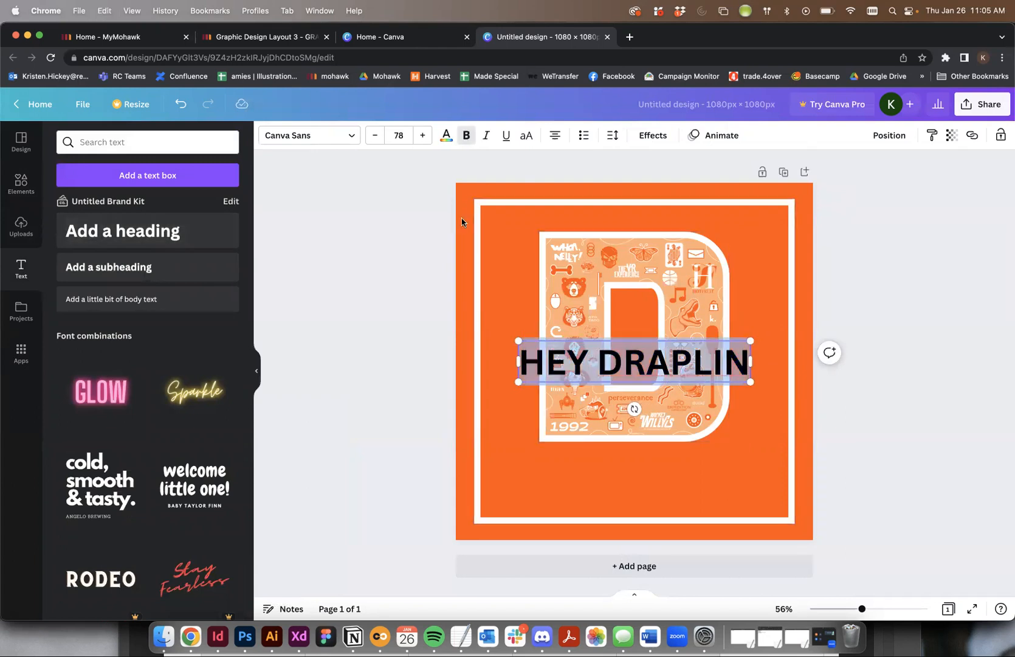
pyautogui.click(323, 139)
pyautogui.click(79, 222)
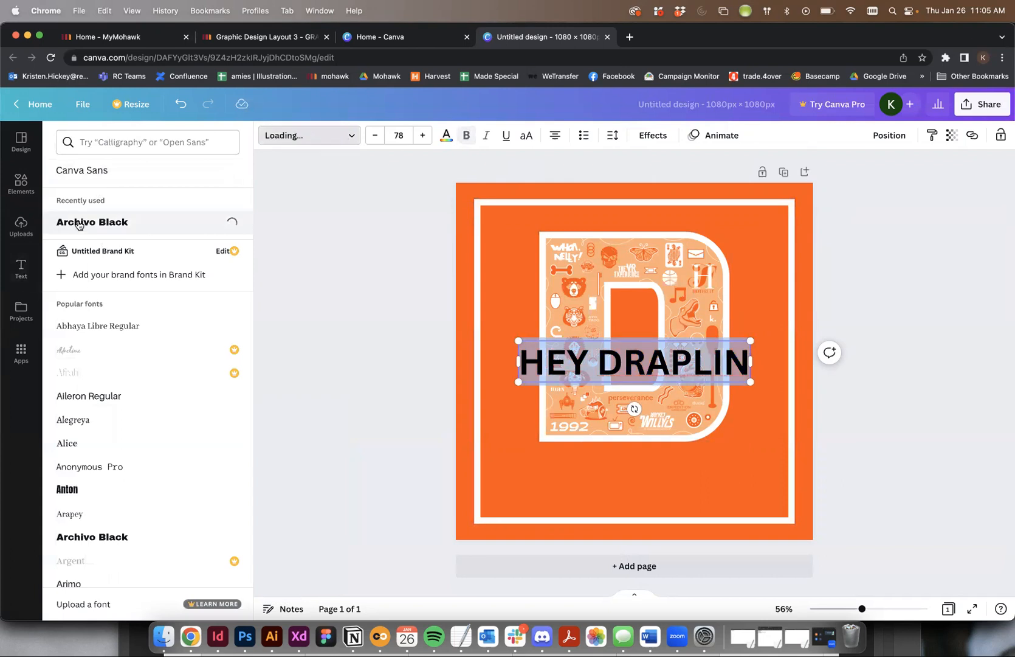
pyautogui.click(446, 135)
pyautogui.click(163, 197)
pyautogui.click(341, 205)
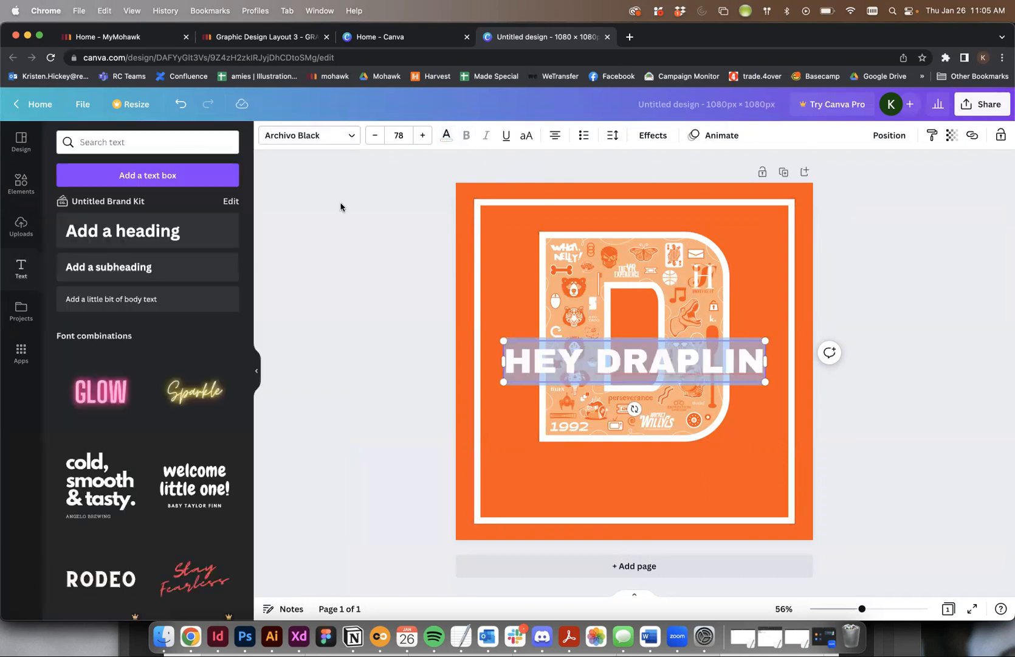
# - Move the HEY DRAPLIN heading directly below the letter D graphic and reduce its font size to 70
pyautogui.click(714, 354)
pyautogui.click(873, 329)
pyautogui.moveTo(749, 346); pyautogui.dragTo(749, 448)
pyautogui.tripleClick(745, 460)
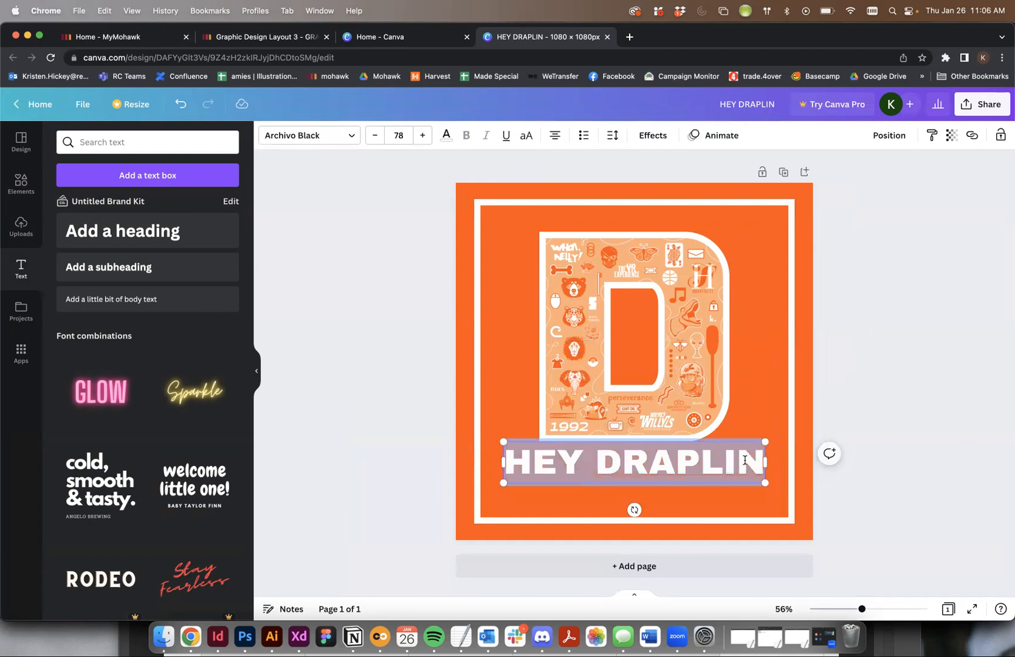
pyautogui.press('super+shift+comma')
pyautogui.press('super+shift+comma')
pyautogui.press('super+shift+comma')
pyautogui.press('super+shift+comma')
pyautogui.press('super+shift+comma')
pyautogui.press('super+shift+comma')
pyautogui.press('super+shift+comma')
pyautogui.press('super+shift+comma')
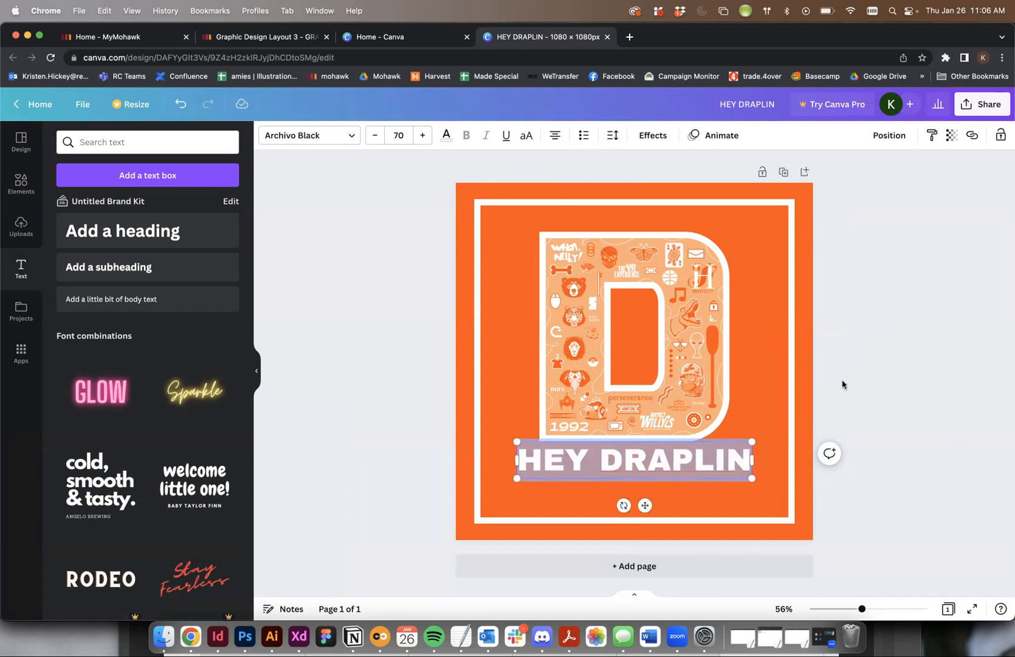
pyautogui.click(842, 384)
# - Add a subheading reading "WE WANT TO MEET YOU" to the page
pyautogui.click(147, 267)
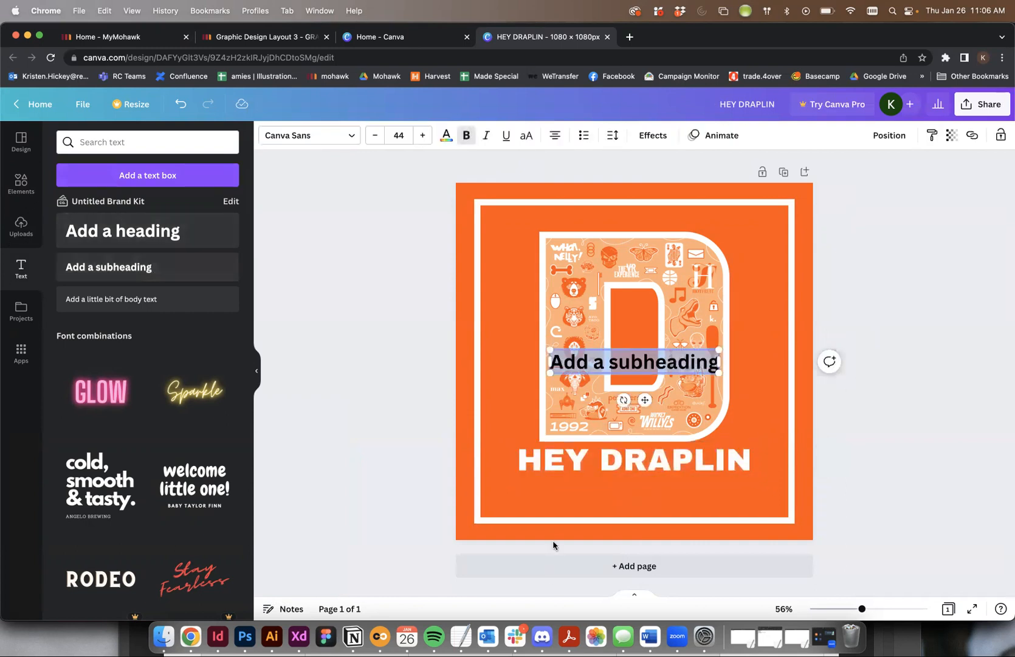
pyautogui.write('WE WANT TO MEET YOU')
# - Set the subheading in Archivo Black and color it with the light peach tone from the photo colors
pyautogui.press('super+a')
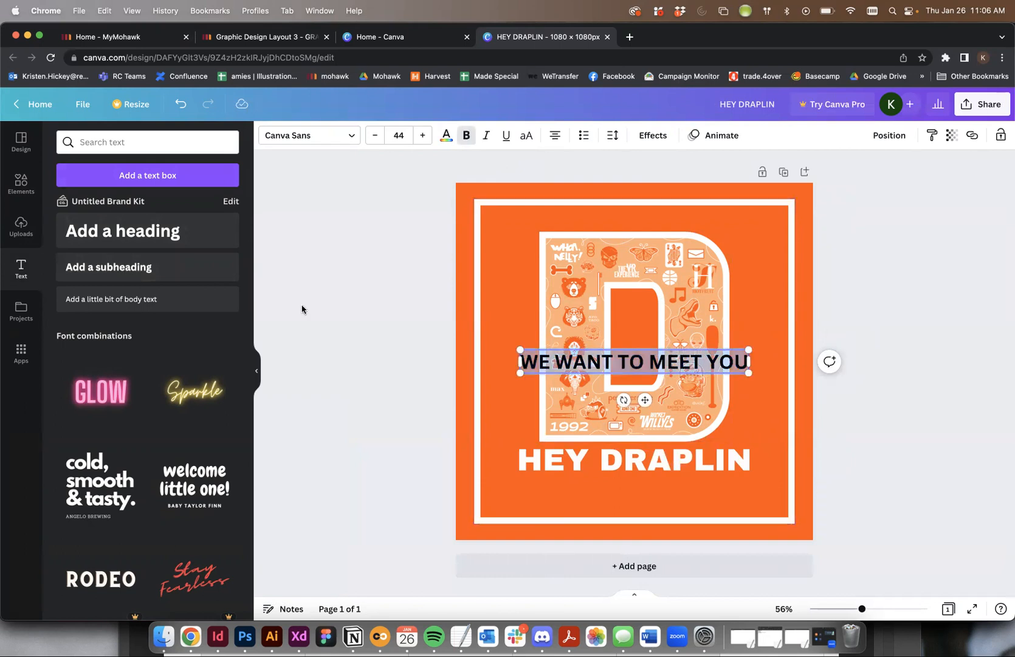
pyautogui.click(307, 135)
pyautogui.click(140, 171)
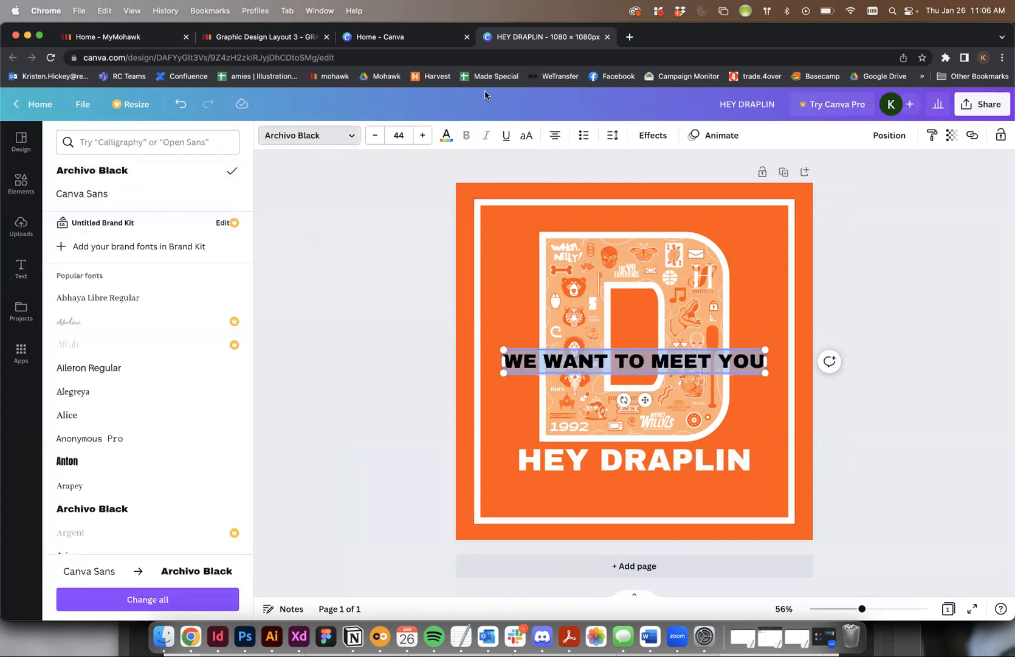
pyautogui.click(446, 135)
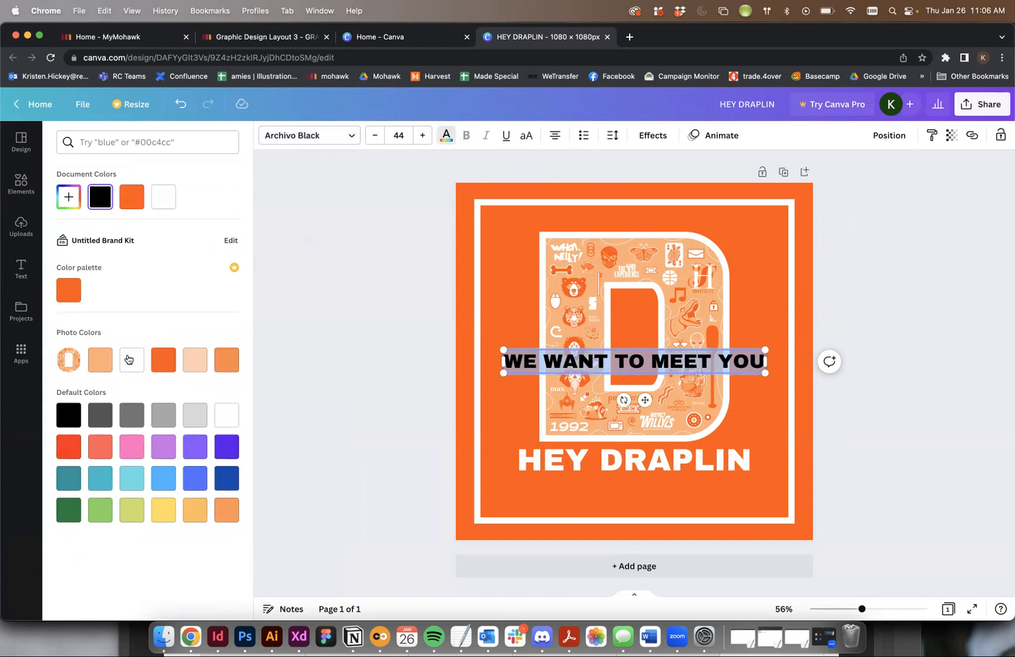
pyautogui.click(97, 363)
pyautogui.click(196, 362)
pyautogui.click(295, 294)
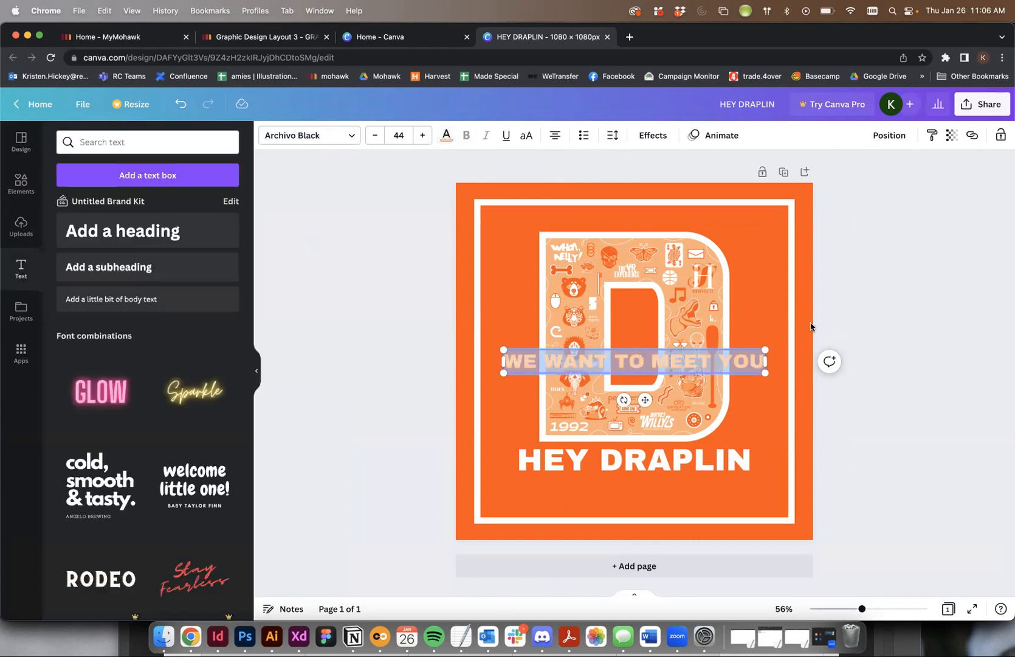
# - Move the subheading directly below HEY DRAPLIN and reduce its font size to 39 to match the heading's width
pyautogui.click(769, 325)
pyautogui.moveTo(754, 363); pyautogui.dragTo(758, 486)
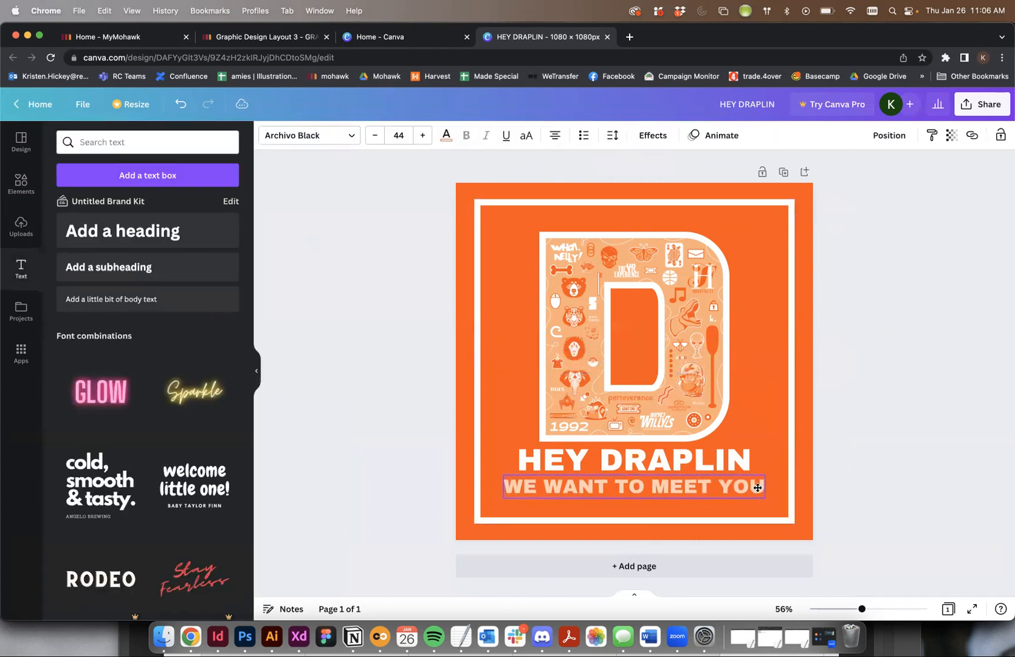
pyautogui.tripleClick(747, 486)
pyautogui.press('super+shift+comma')
pyautogui.press('super+shift+comma')
pyautogui.press('super+shift+comma')
pyautogui.press('super+shift+comma')
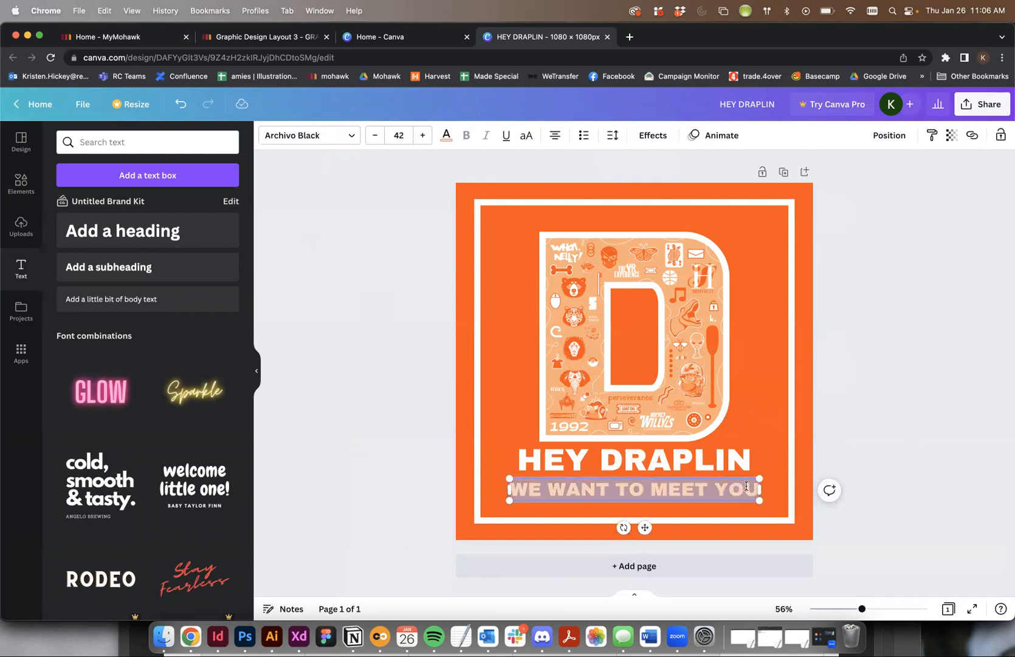
pyautogui.click(946, 479)
pyautogui.click(628, 508)
pyautogui.doubleClick(628, 495)
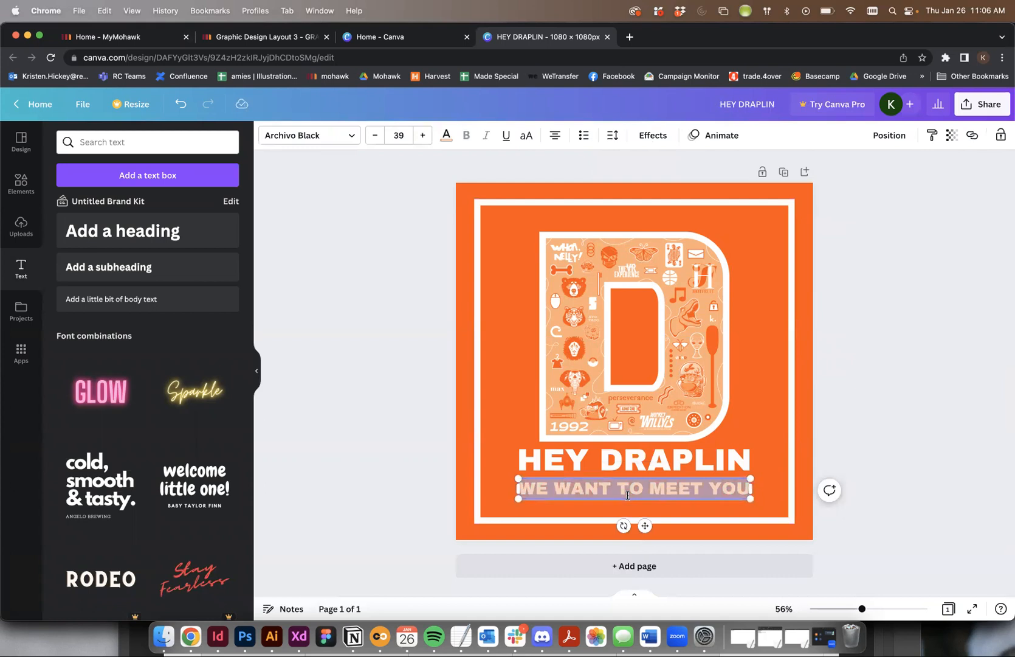
pyautogui.click(958, 437)
# - Select the heading and subheading together and shift both slightly down, away from the letter D graphic
pyautogui.click(704, 463)
pyautogui.keyDown('shift'); pyautogui.click(710, 493); pyautogui.keyUp('shift')
pyautogui.moveTo(709, 493); pyautogui.dragTo(709, 498)
pyautogui.click(889, 480)
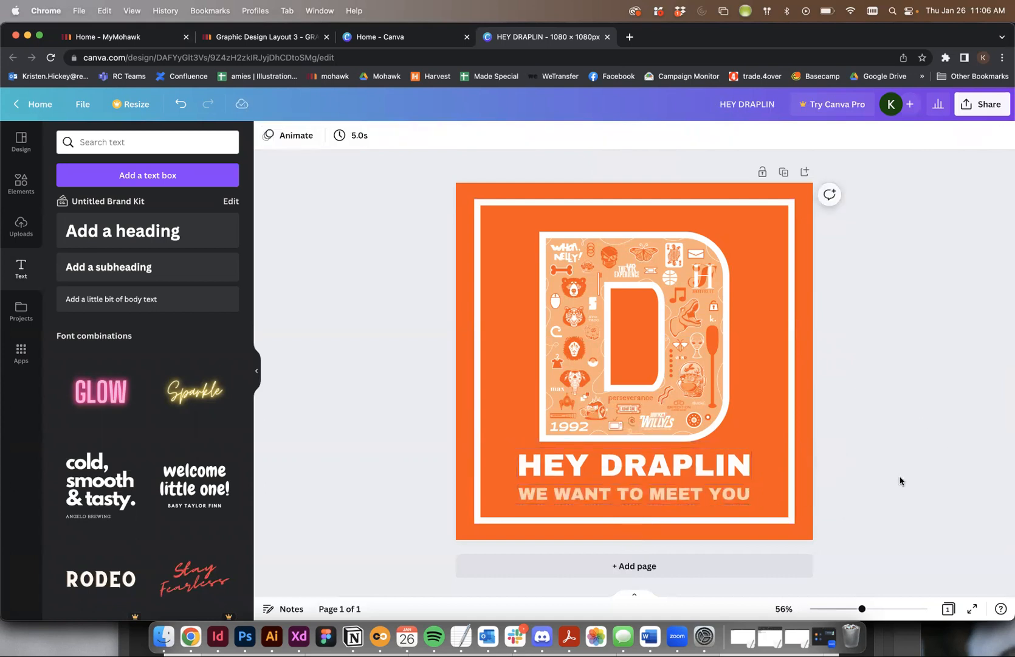
# - Nudge the HEY DRAPLIN heading down closer to the subheading and move the letter D graphic slightly up
pyautogui.click(669, 463)
pyautogui.press('Down')
pyautogui.press('Down')
pyautogui.press('Down')
pyautogui.press('Down')
pyautogui.press('Down')
pyautogui.press('Down')
pyautogui.press('Down')
pyautogui.press('Down')
pyautogui.press('Down')
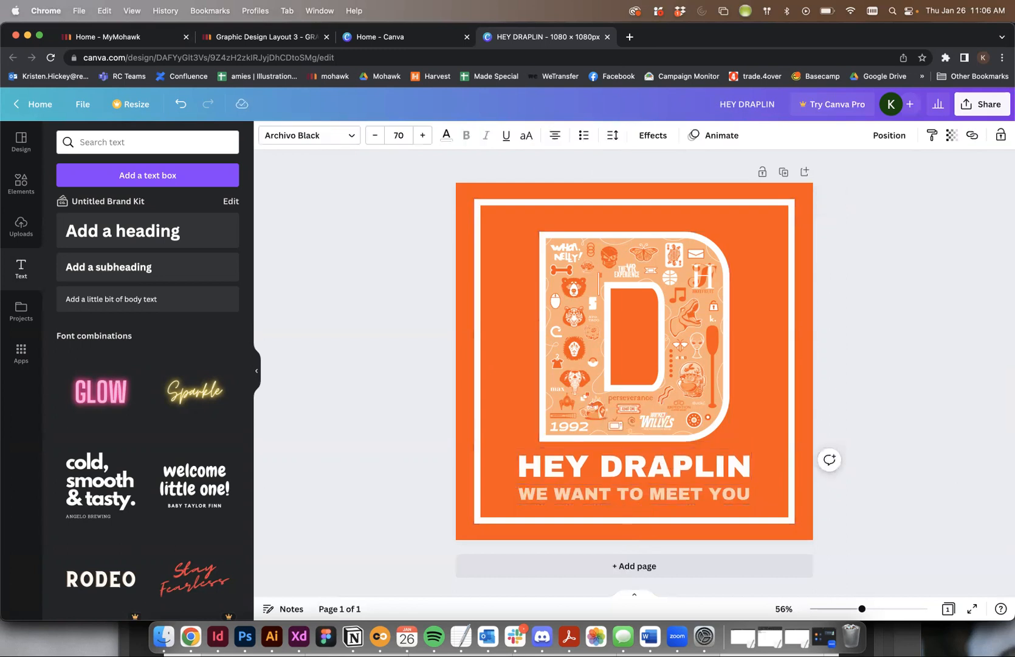
pyautogui.click(835, 441)
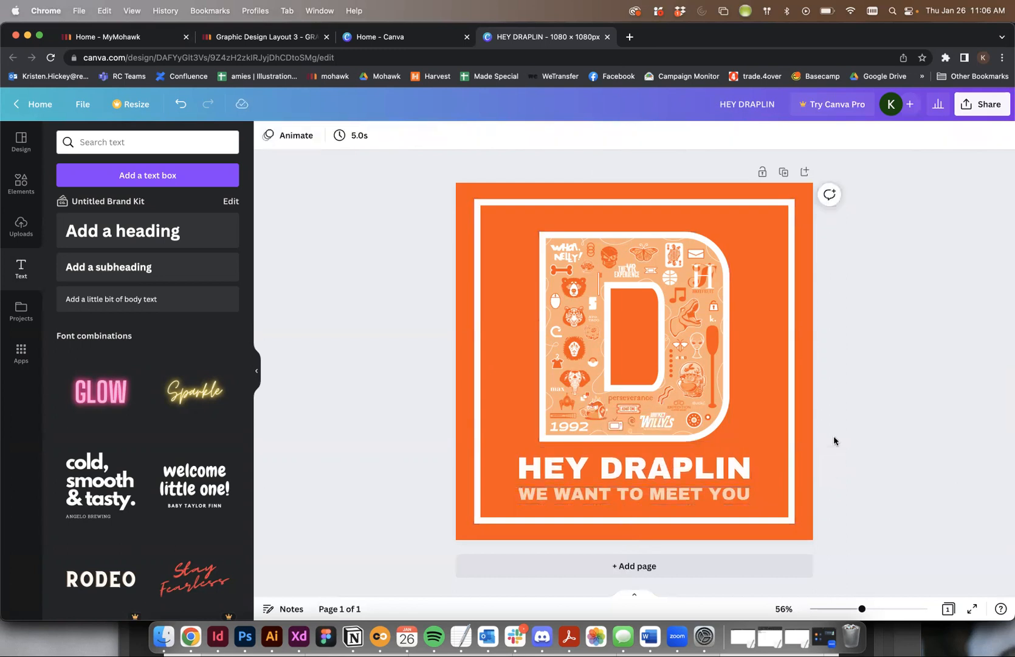
pyautogui.moveTo(690, 317); pyautogui.dragTo(689, 312)
pyautogui.click(862, 342)
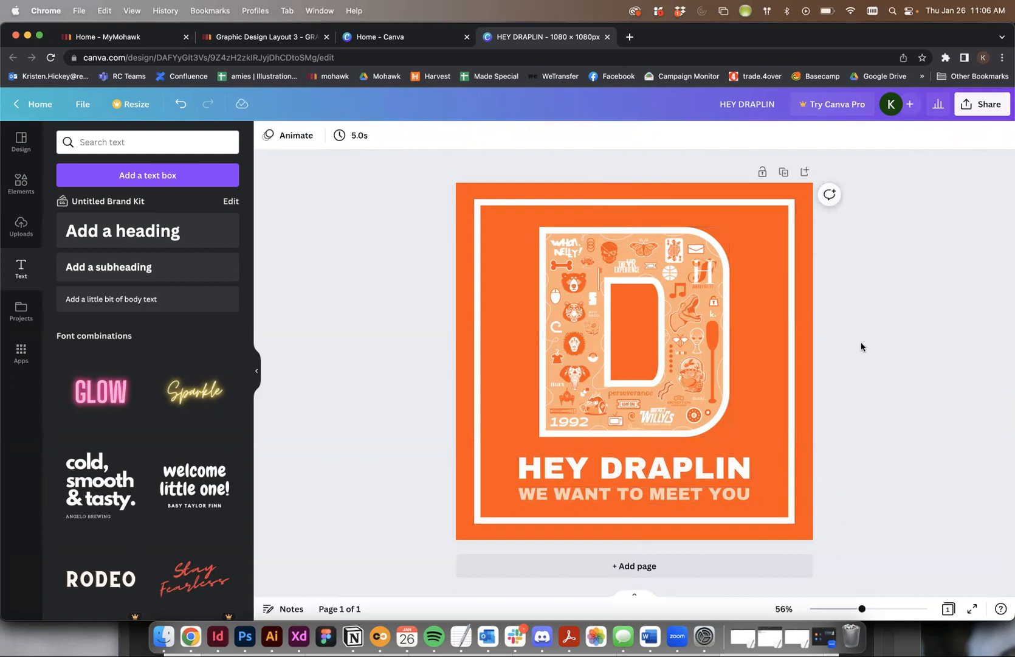
# - Group the HEY DRAPLIN heading with the WE WANT TO MEET YOU subheading
pyautogui.click(736, 493)
pyautogui.keyDown('shift'); pyautogui.click(737, 476); pyautogui.keyUp('shift')
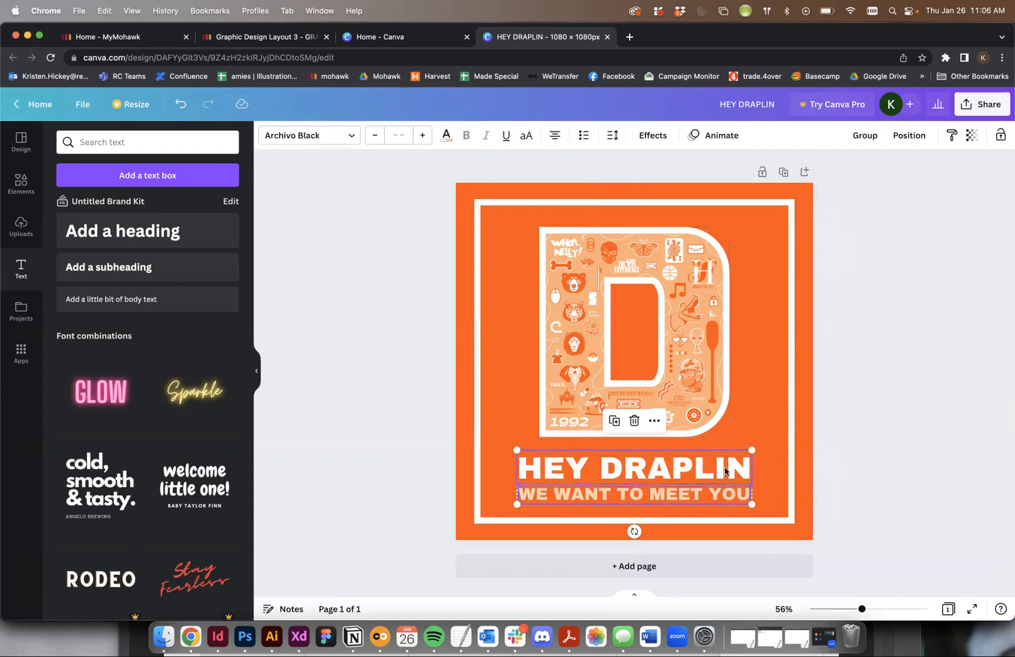
pyautogui.rightClick(725, 472)
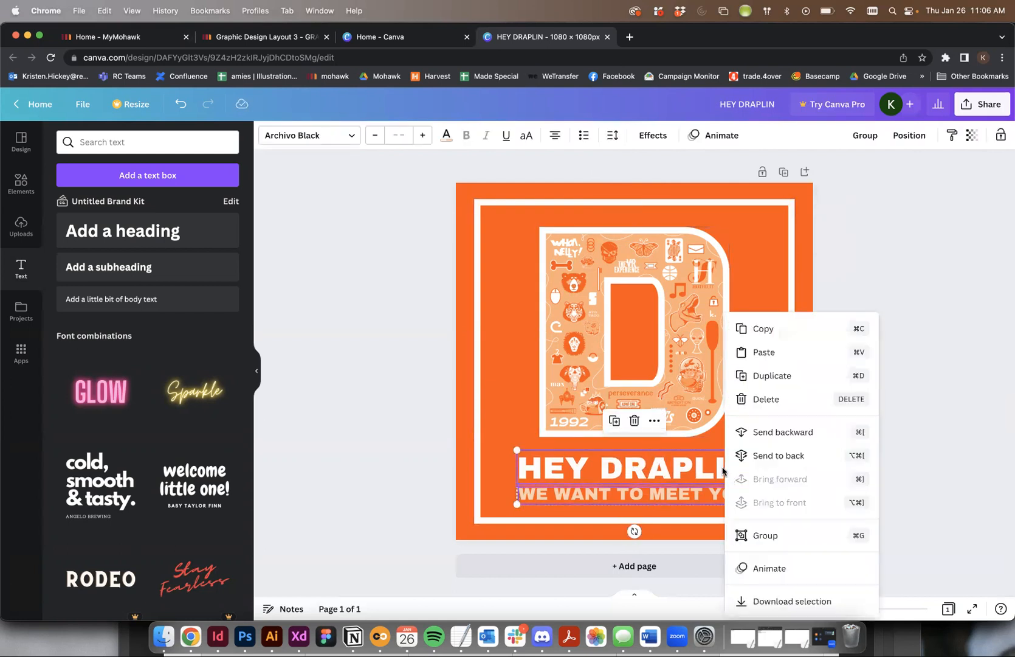
pyautogui.click(771, 535)
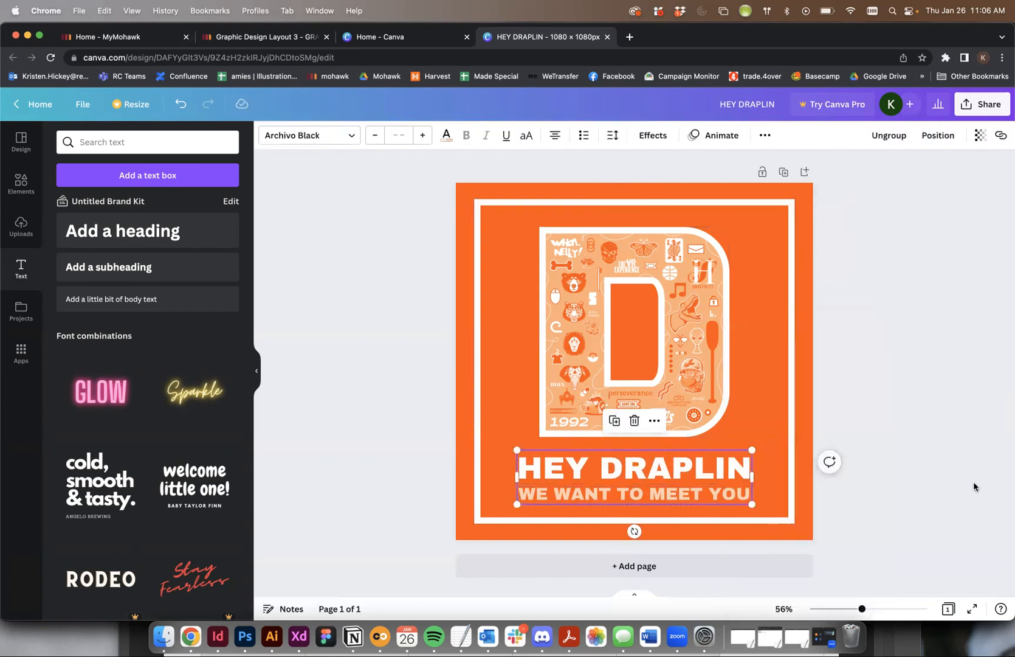
# - Try the Pan element animation on the text group and apply the Rise animation to it
pyautogui.click(697, 136)
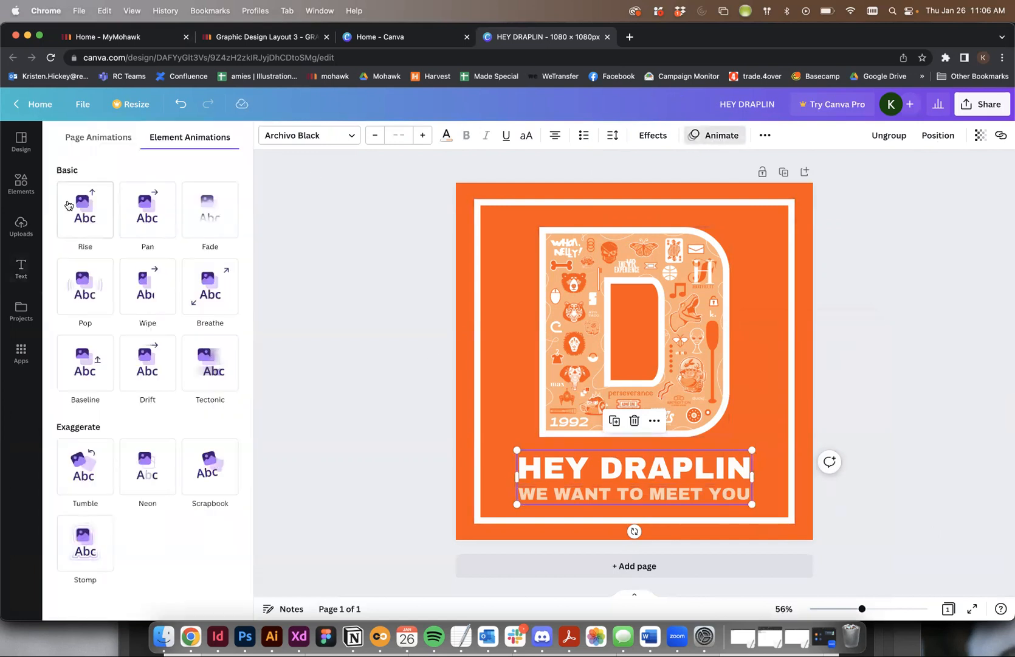
pyautogui.click(93, 211)
pyautogui.click(132, 204)
pyautogui.click(86, 209)
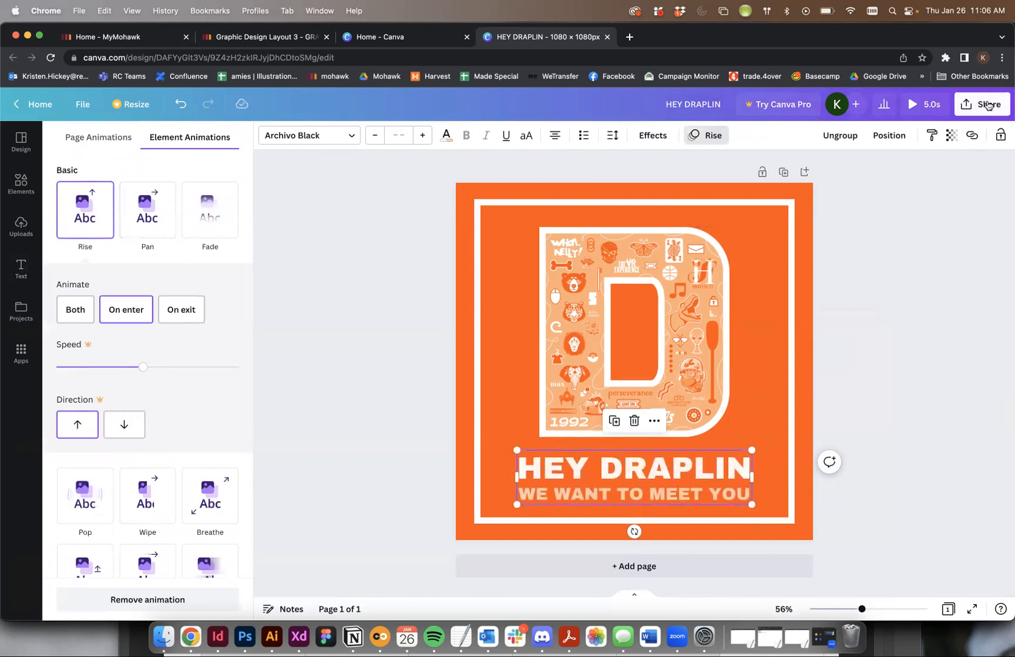
pyautogui.click(943, 274)
# - Download the animated design as a GIF
pyautogui.click(968, 108)
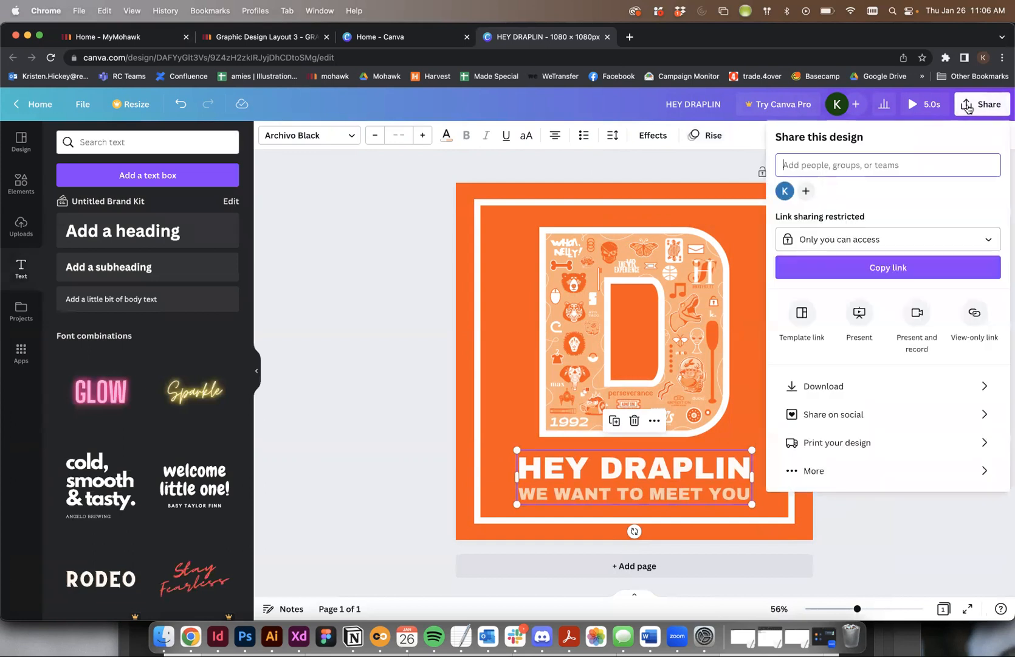
pyautogui.click(807, 388)
pyautogui.click(797, 186)
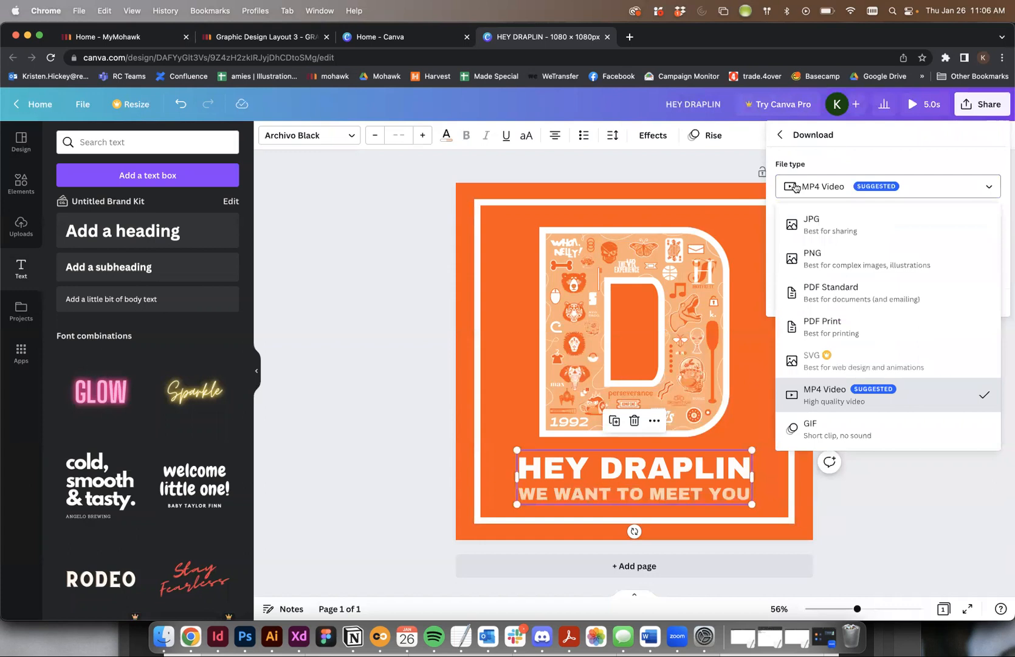
pyautogui.click(818, 433)
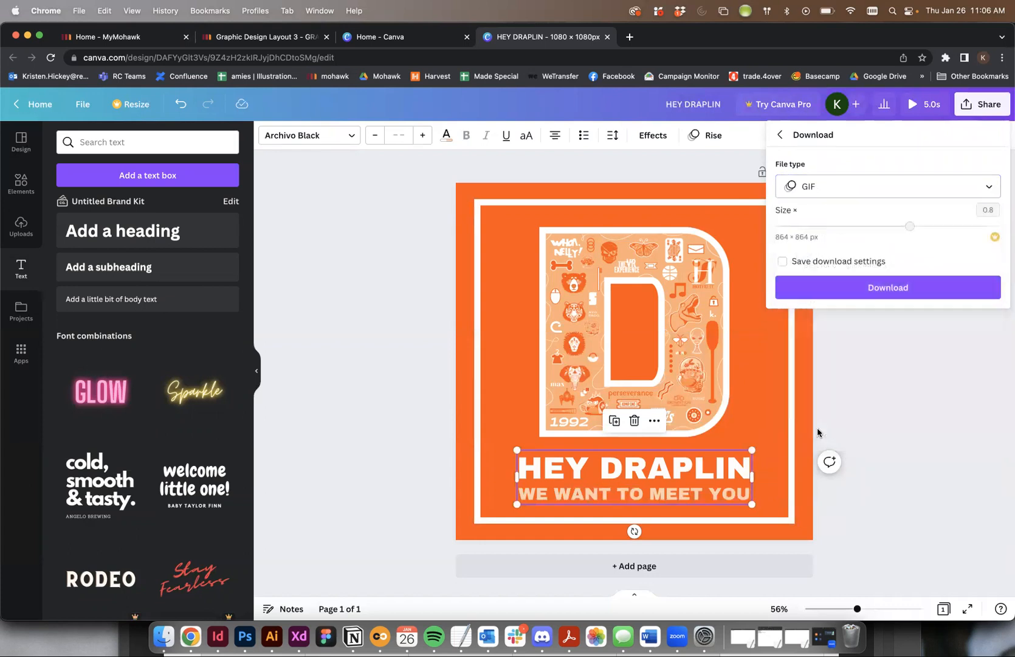
pyautogui.click(893, 288)
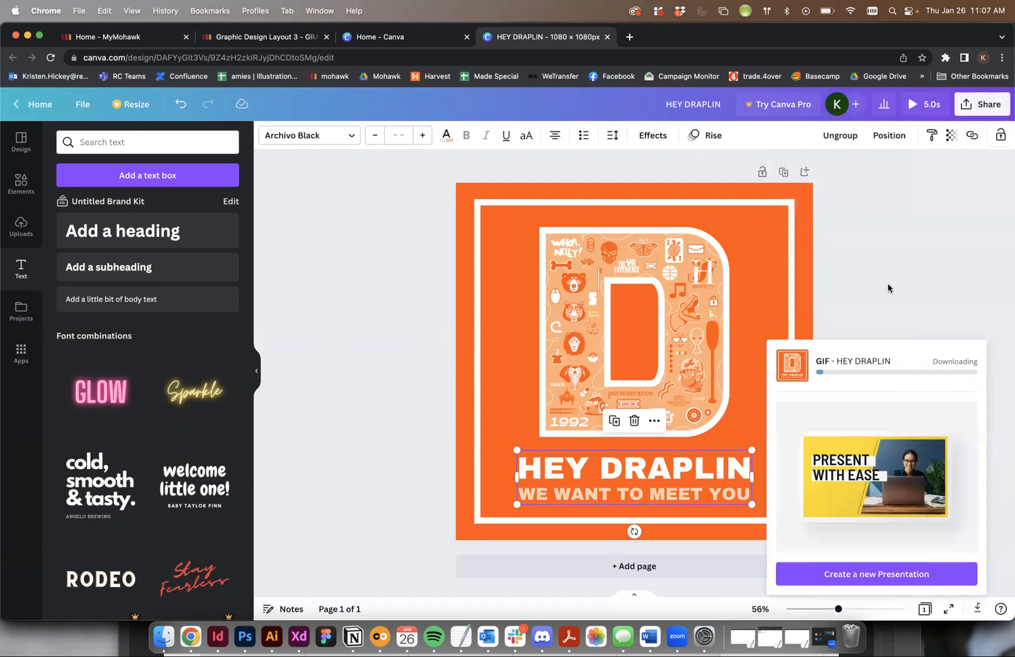